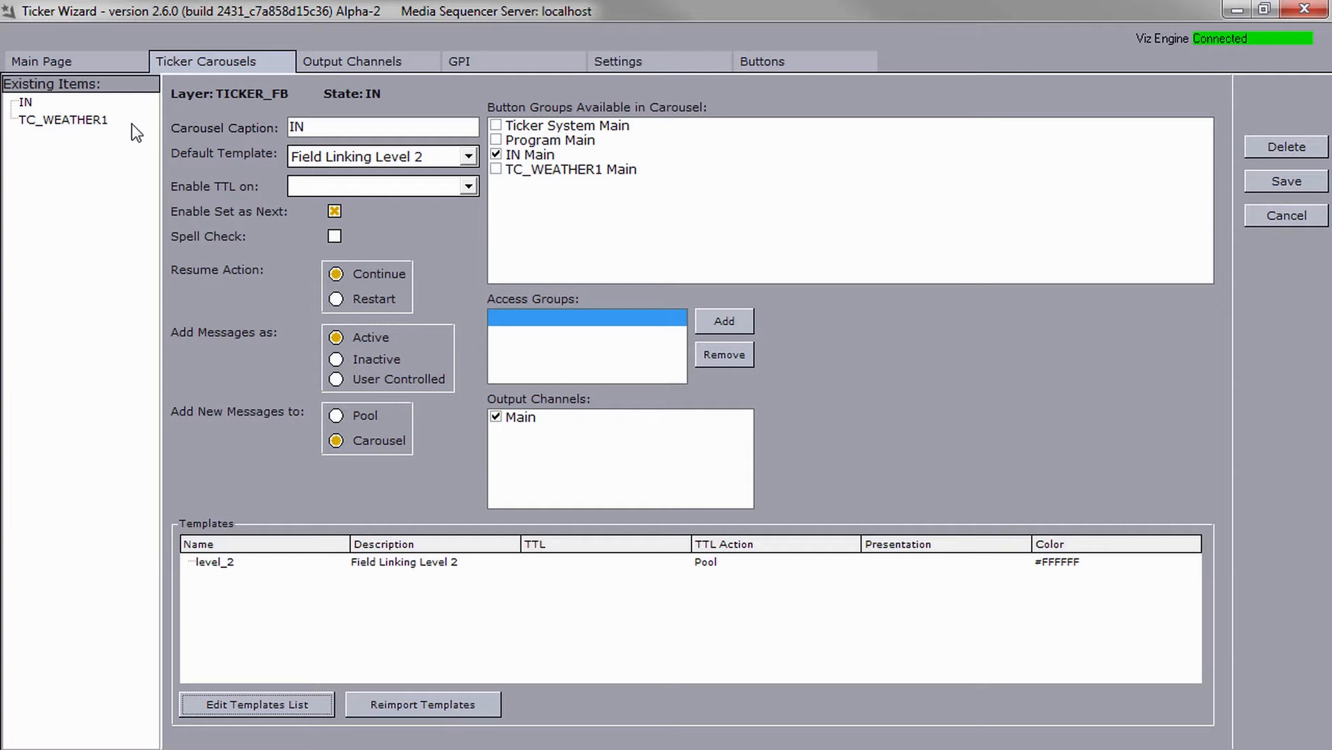
Open Field Linking for the template of the TC_WEATHER1 carousel.
{"action": "left_click", "coordinate": [97, 119]}
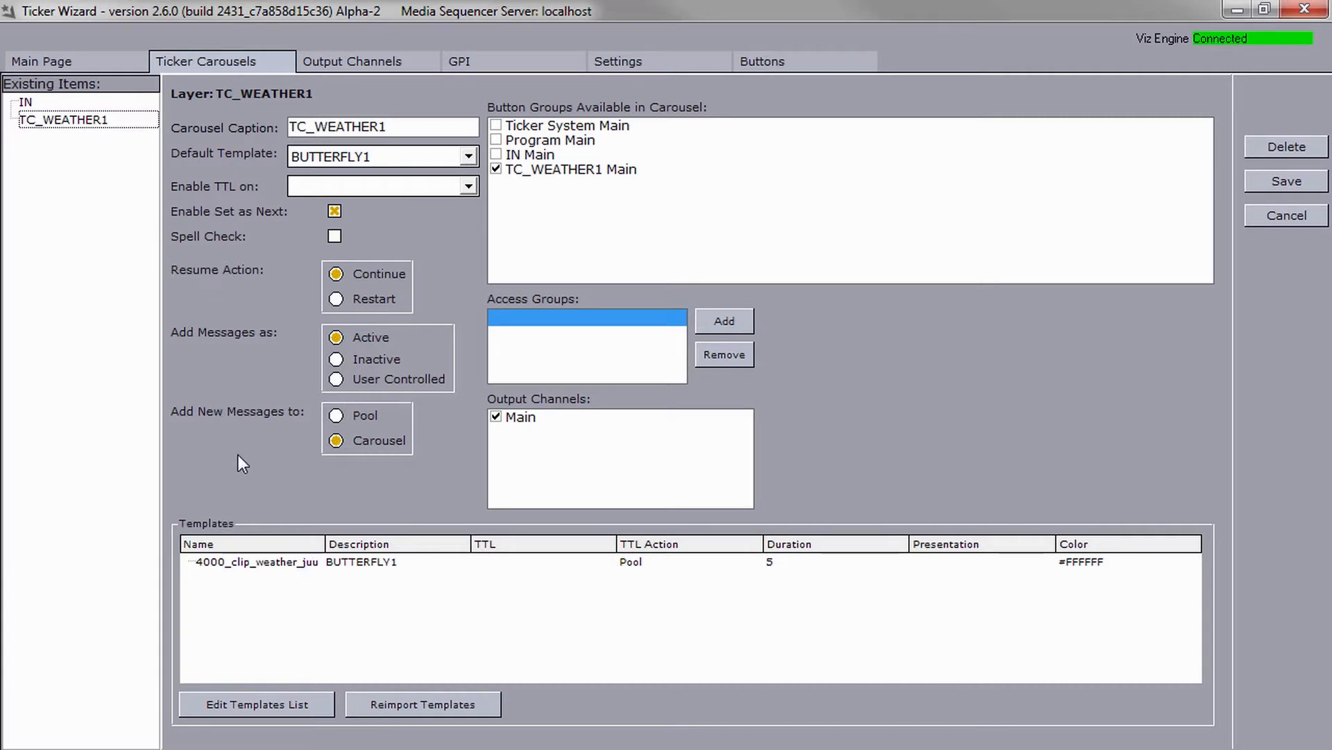
{"action": "left_click", "coordinate": [281, 564]}
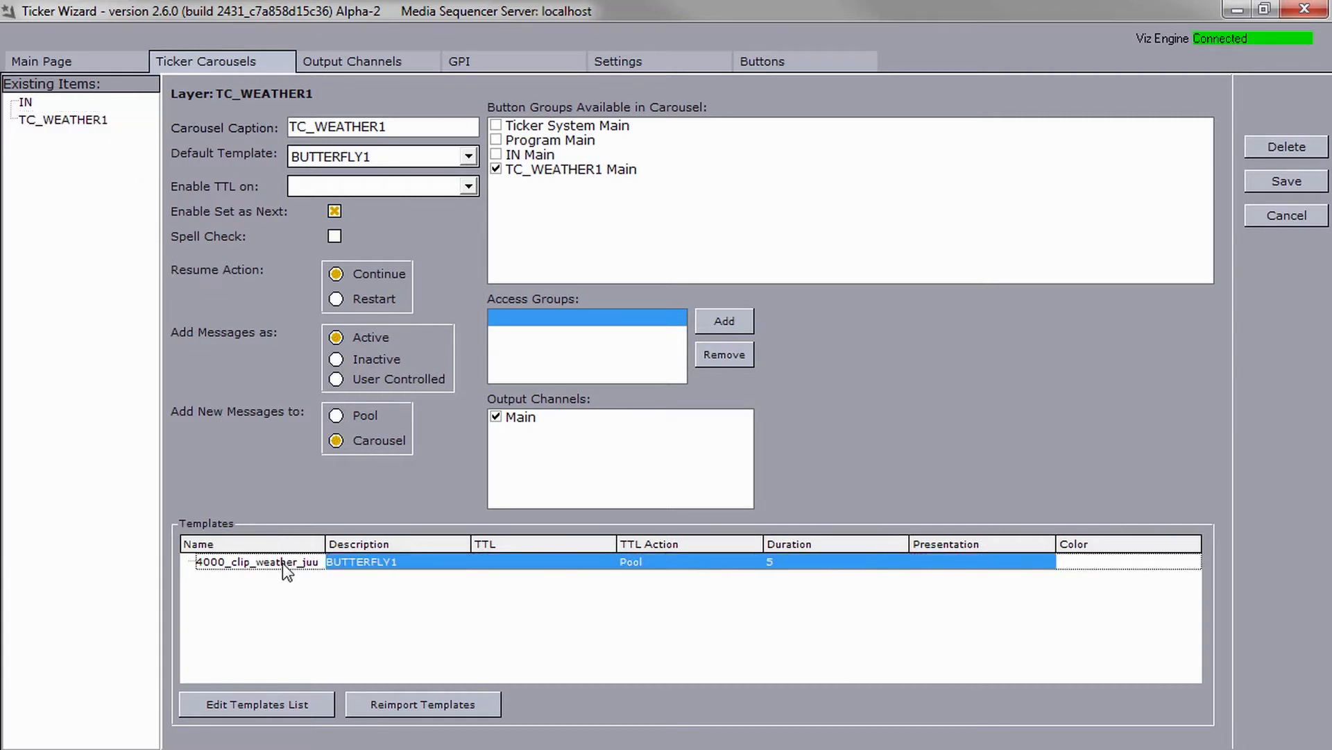
{"action": "right_click", "coordinate": [281, 564]}
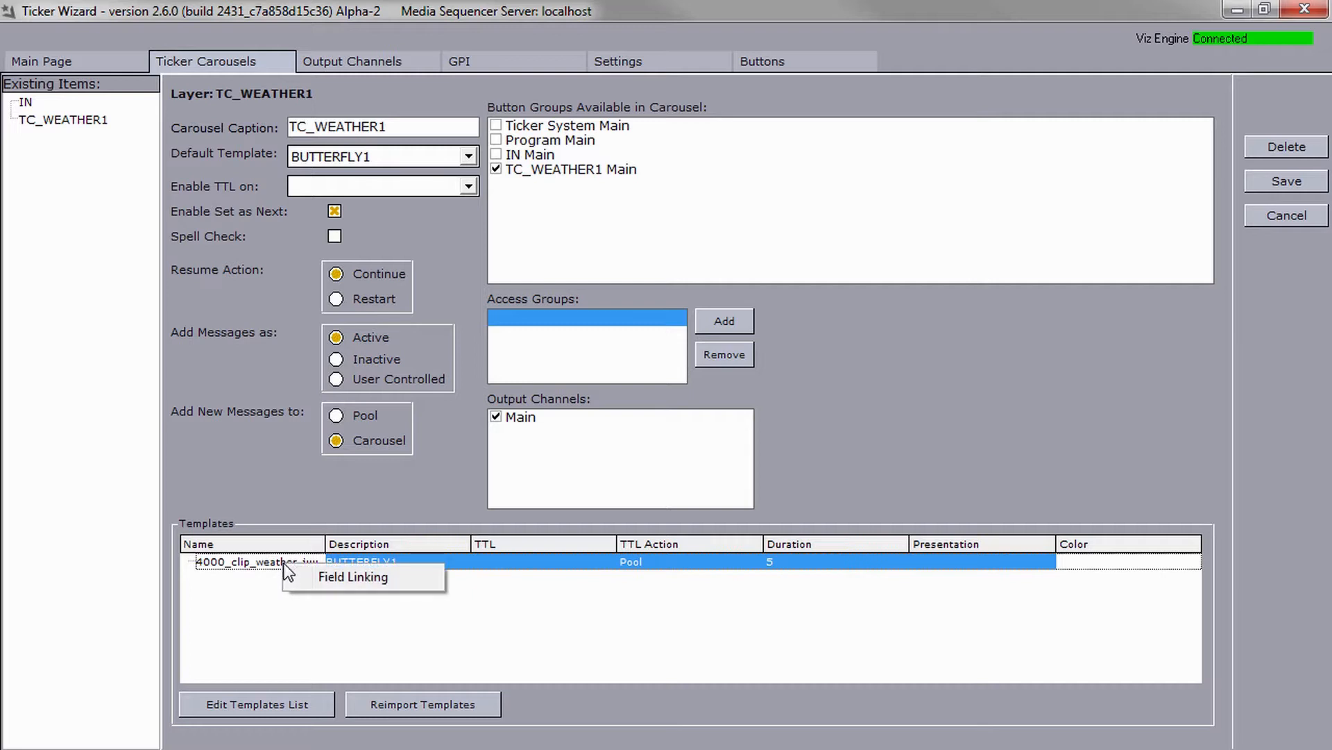
{"action": "left_click", "coordinate": [306, 581]}
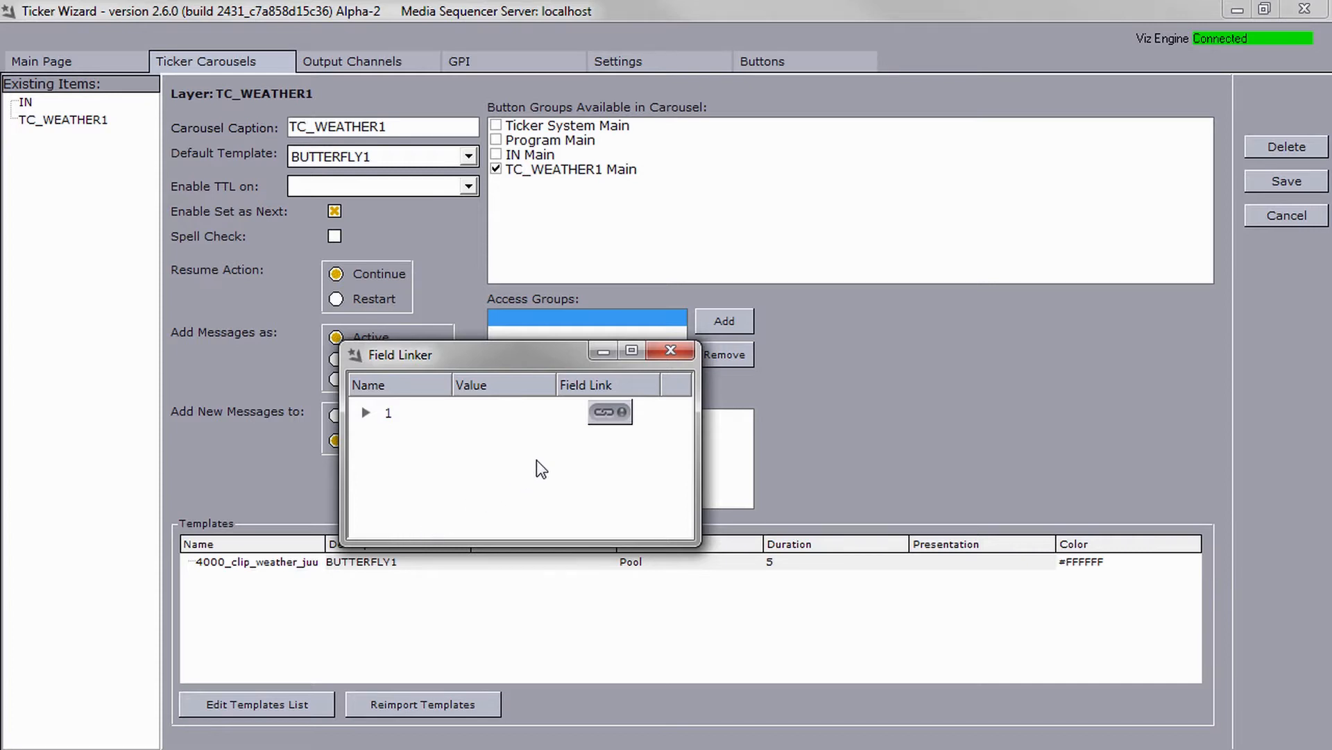
{"action": "left_click", "coordinate": [610, 413]}
{"action": "left_click", "coordinate": [626, 343]}
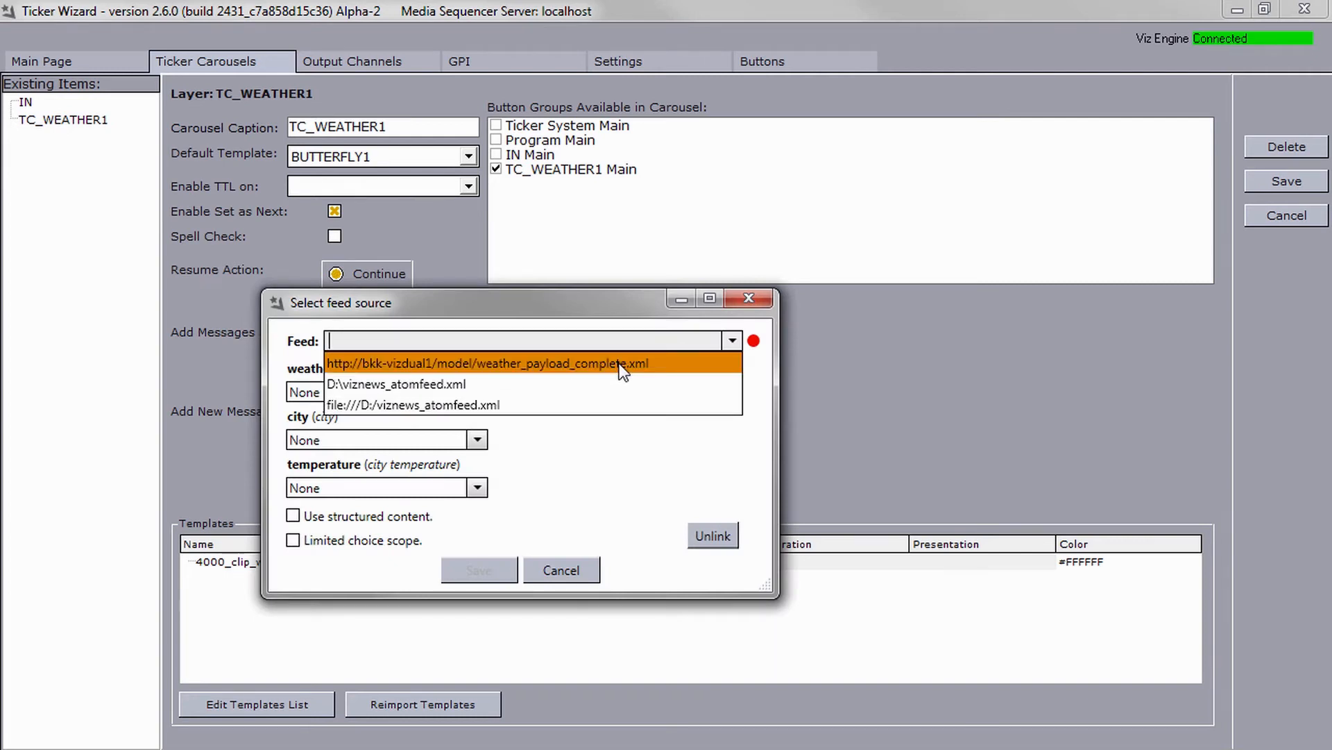
{"action": "left_click", "coordinate": [622, 365]}
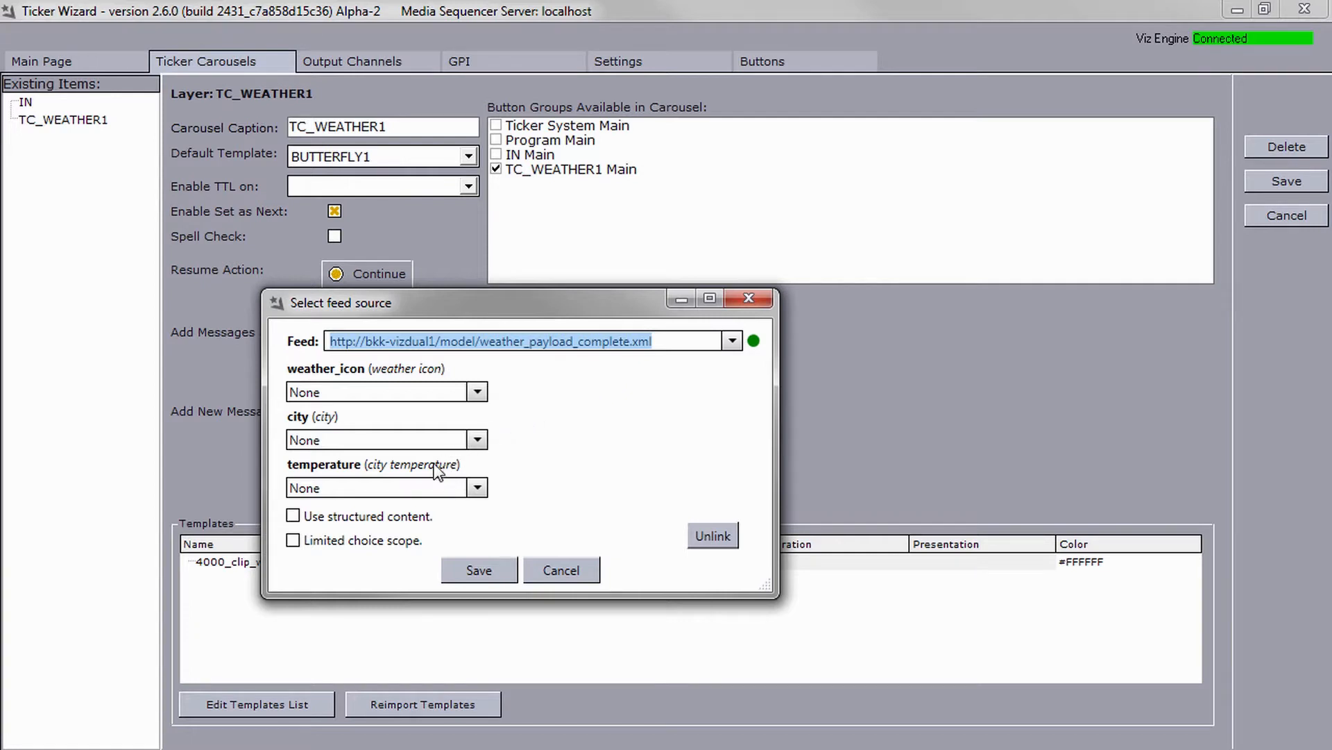
{"action": "left_click", "coordinate": [337, 518]}
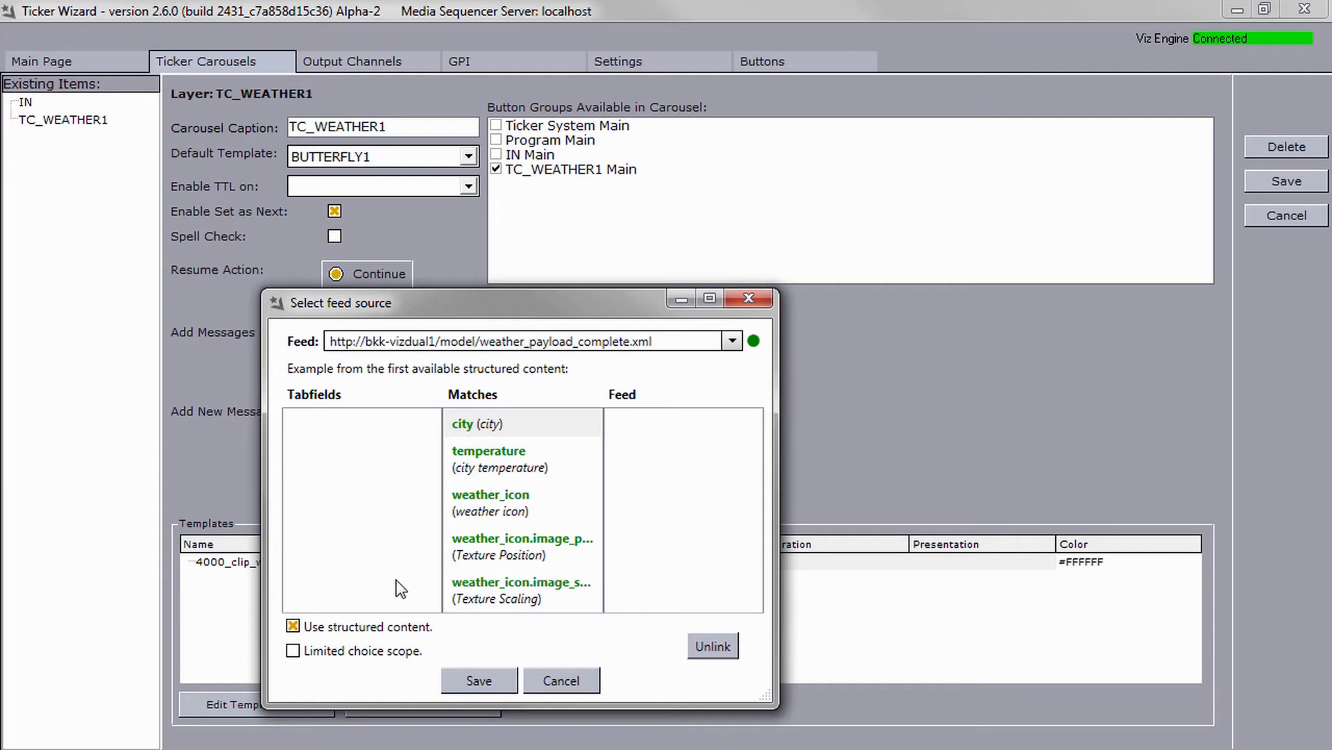
{"action": "left_click", "coordinate": [459, 678]}
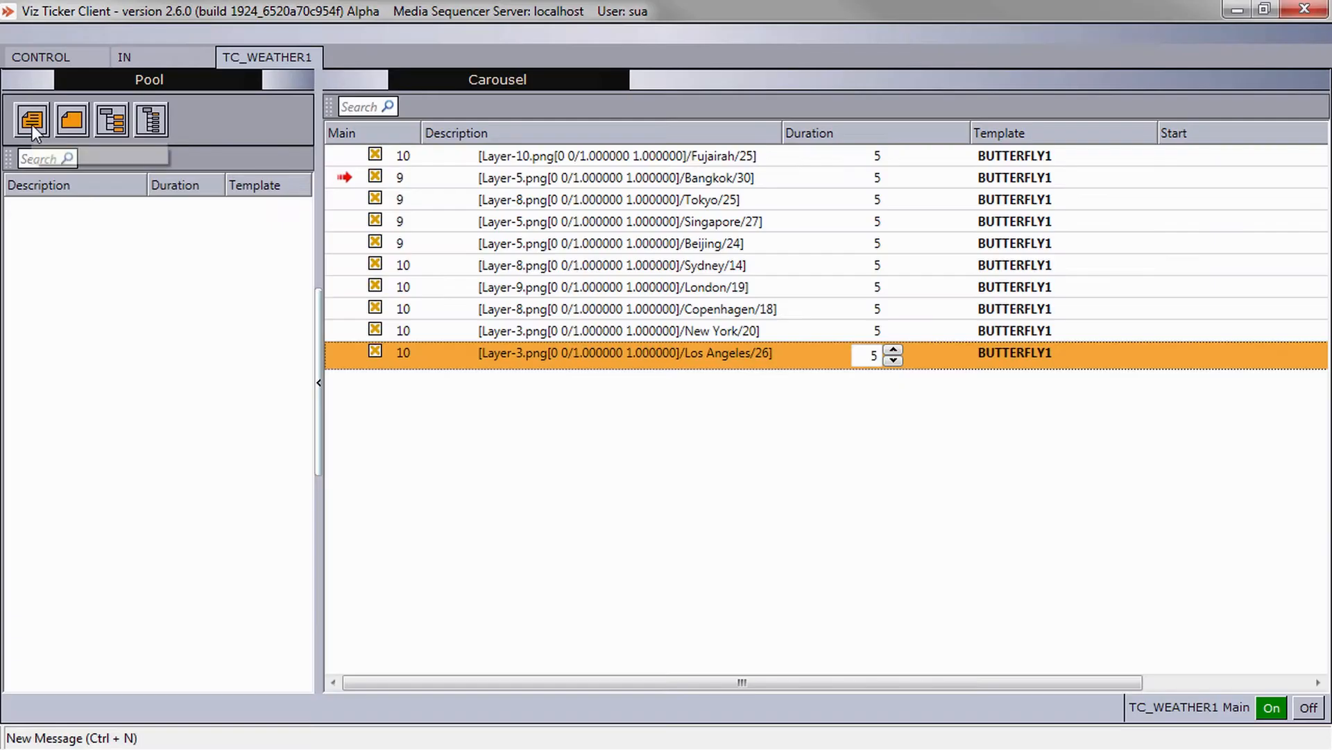
Create a new message in the TC_WEATHER1 carousel and pick Tokyo from the feed item list.
{"action": "left_click", "coordinate": [32, 122]}
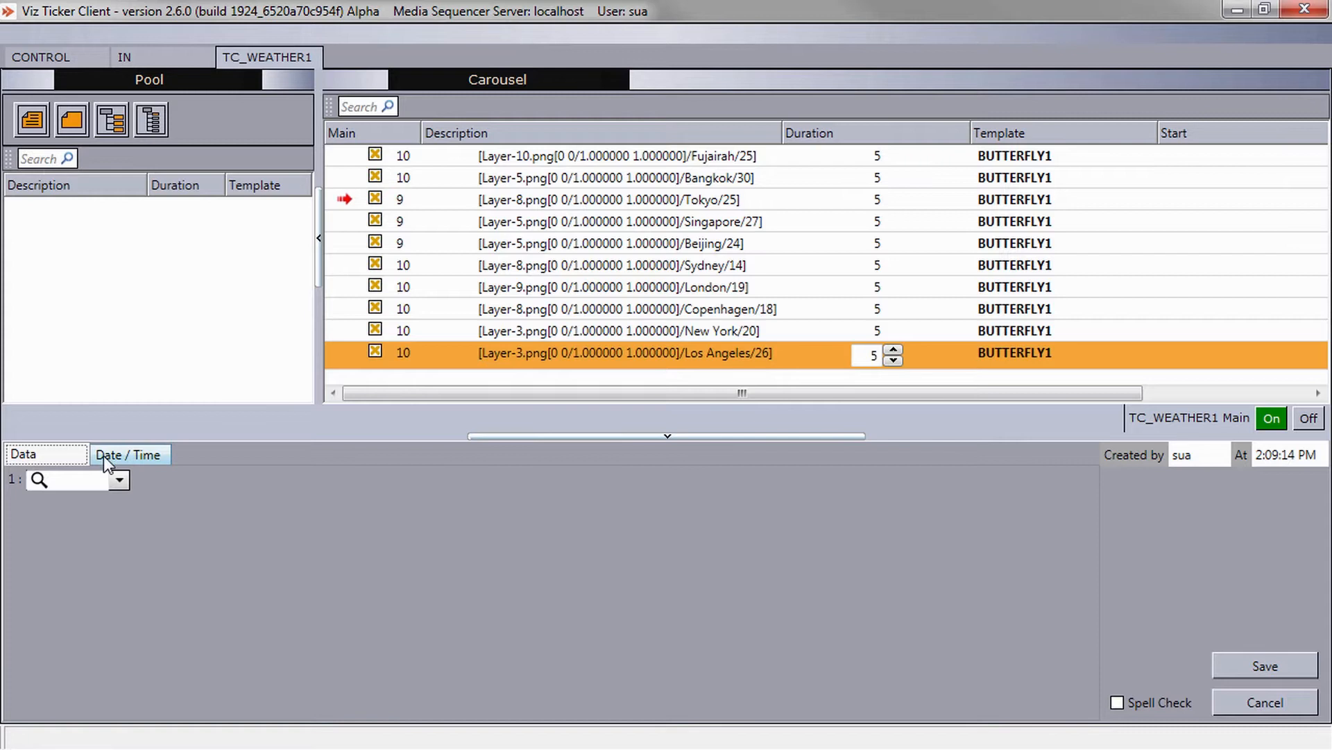
{"action": "left_click", "coordinate": [118, 480]}
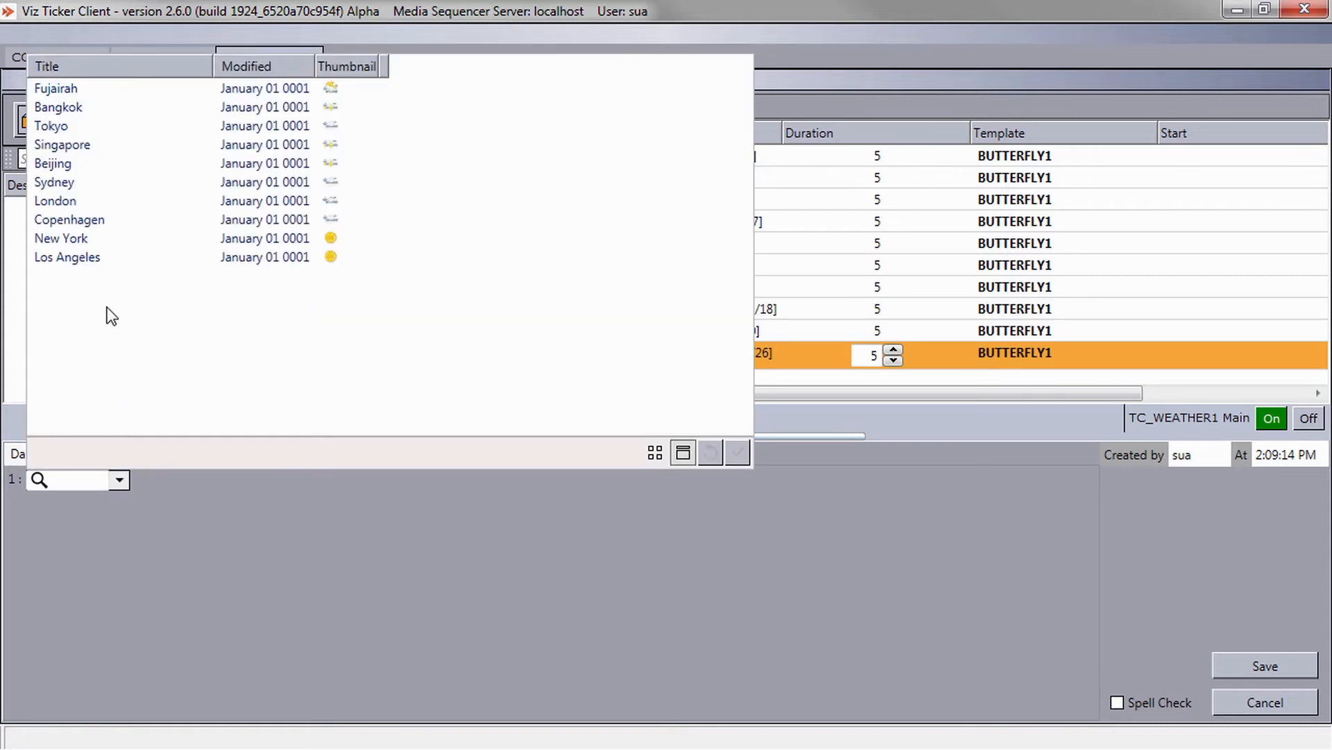
{"action": "left_click", "coordinate": [95, 127]}
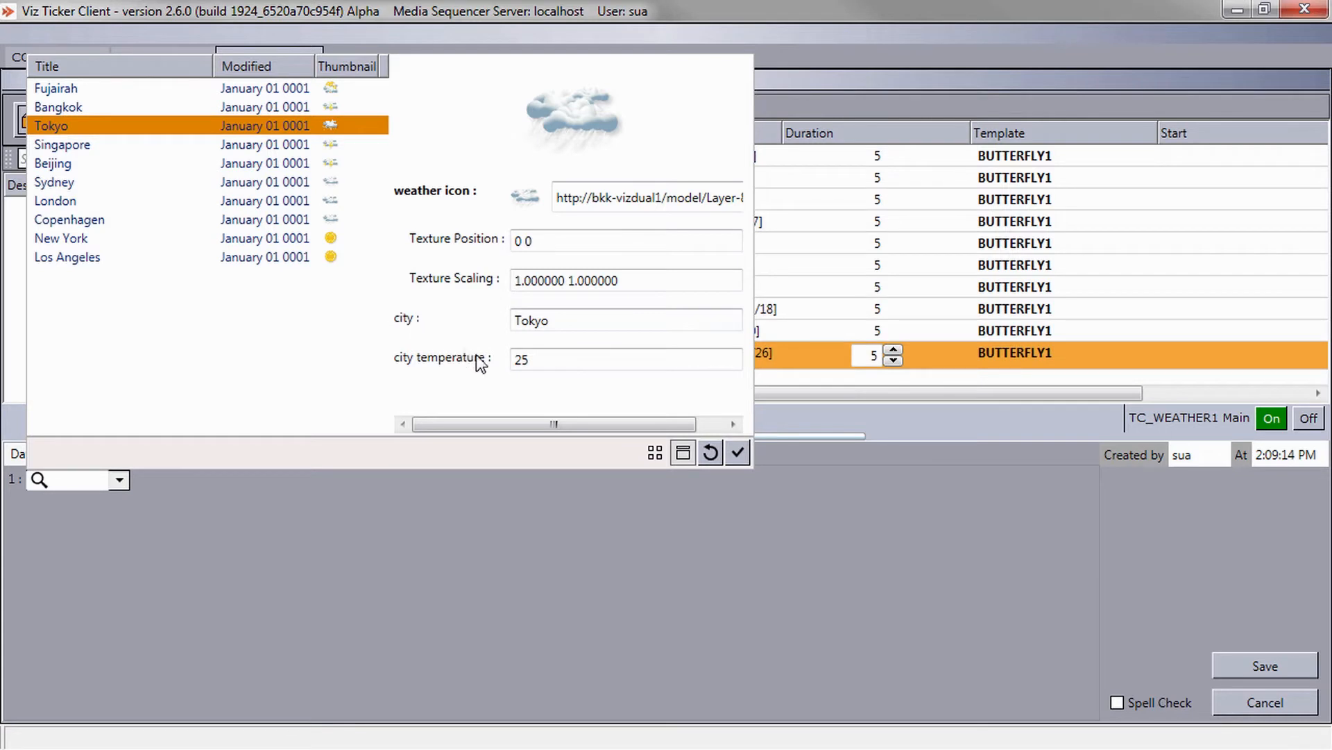
{"action": "left_click", "coordinate": [683, 454]}
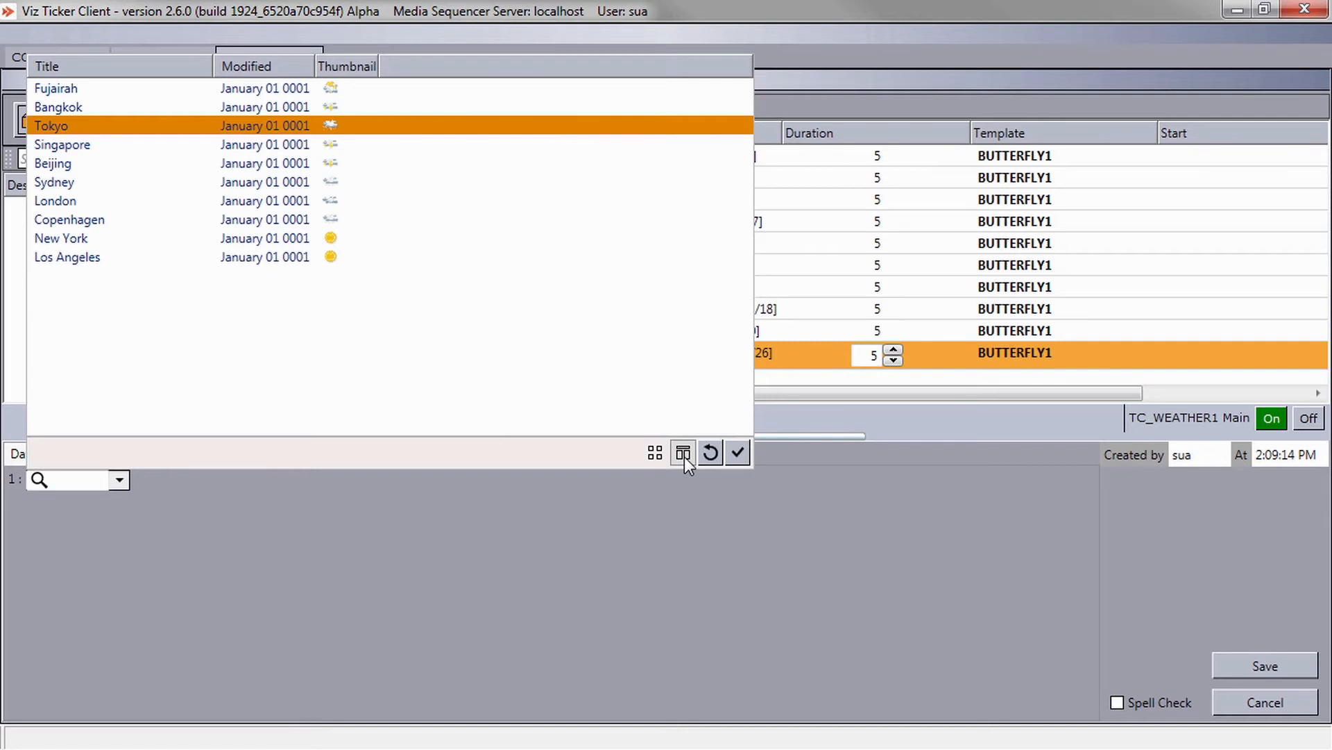
{"action": "left_click", "coordinate": [683, 454]}
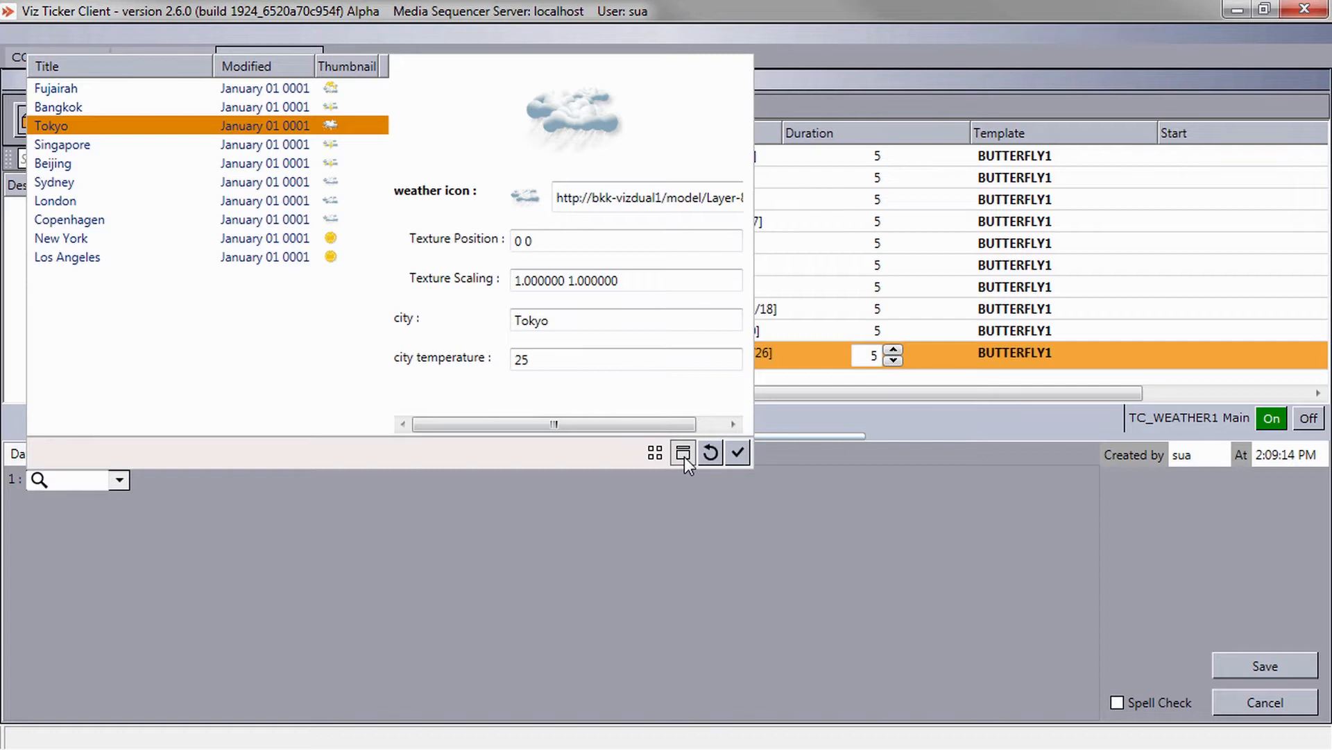
Change the city to "Tokyo - Narita Airport" and the temperature to 26, apply the values and save the message.
{"action": "left_click", "coordinate": [658, 321]}
{"action": "type", "text": "- Narita A"}
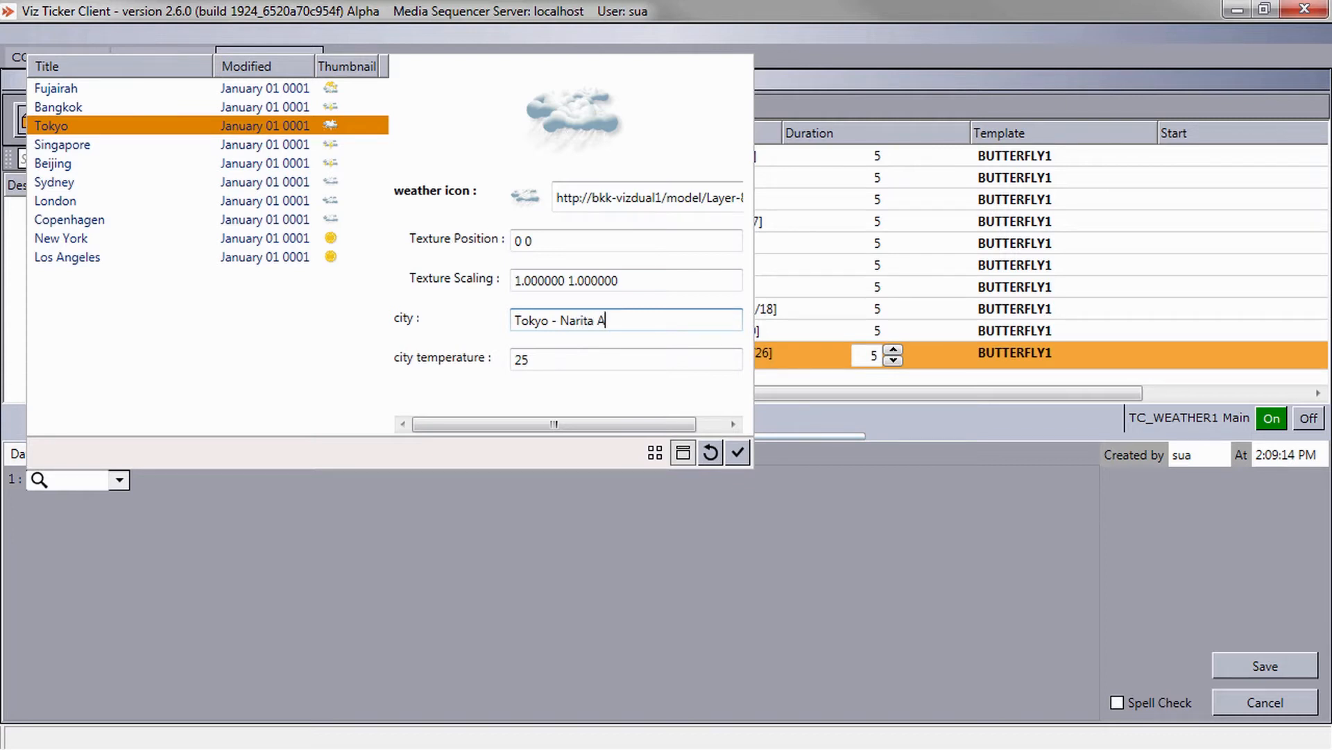
{"action": "type", "text": "irport"}
{"action": "key", "text": "Tab"}
{"action": "key", "text": "End"}
{"action": "key", "text": "BackSpace"}
{"action": "type", "text": "6"}
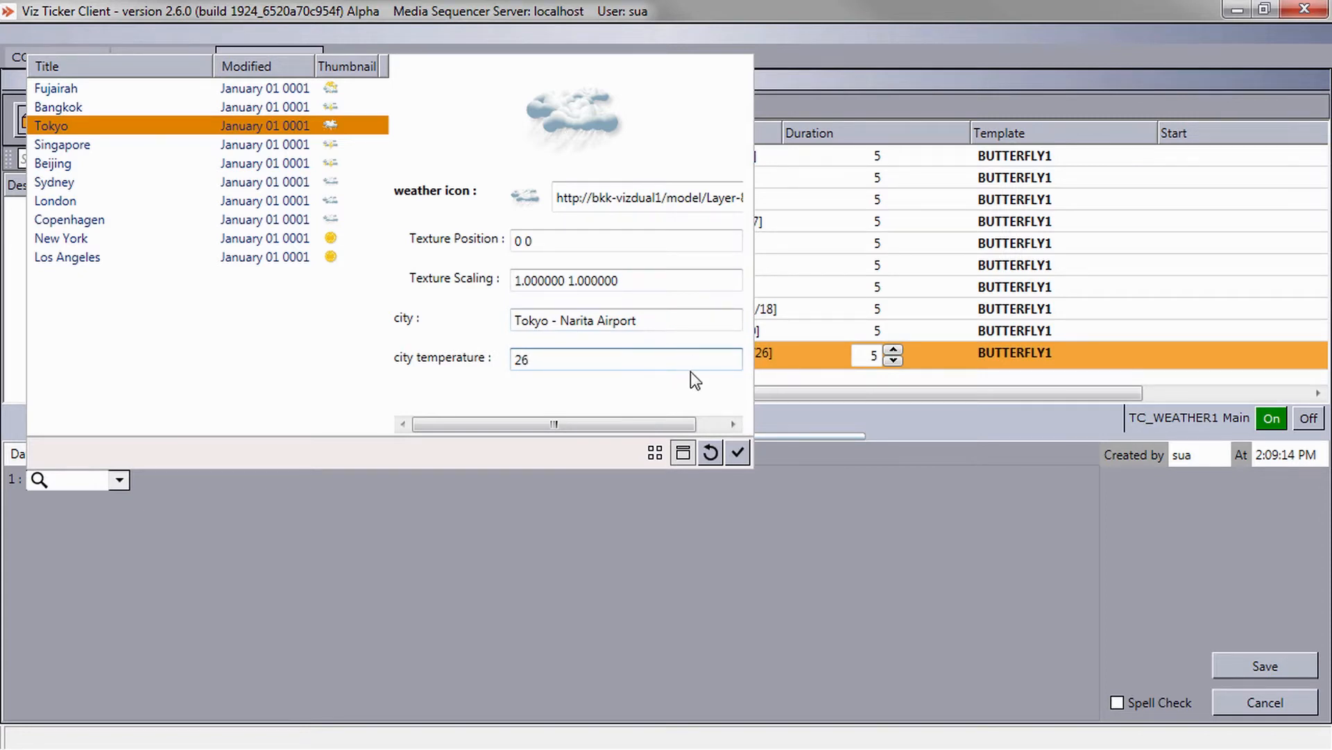
{"action": "left_click", "coordinate": [736, 455]}
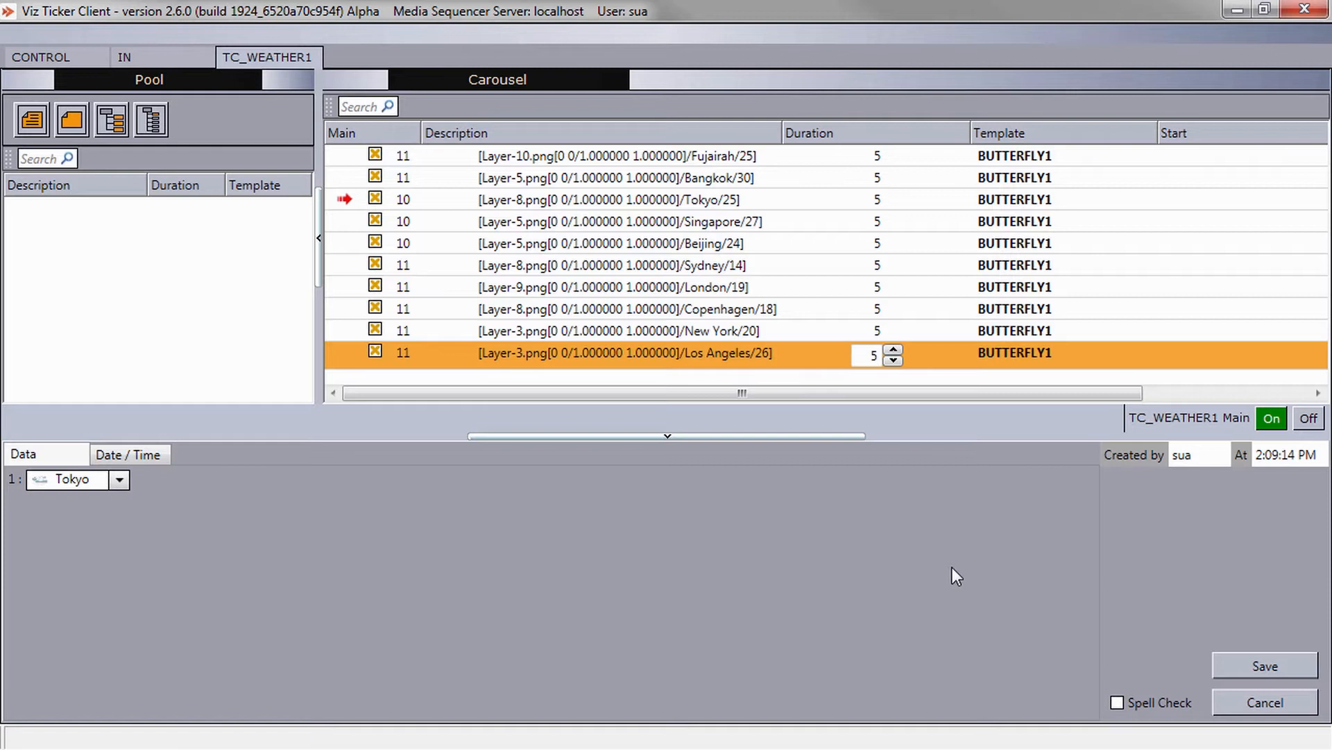
{"action": "left_click", "coordinate": [1237, 669]}
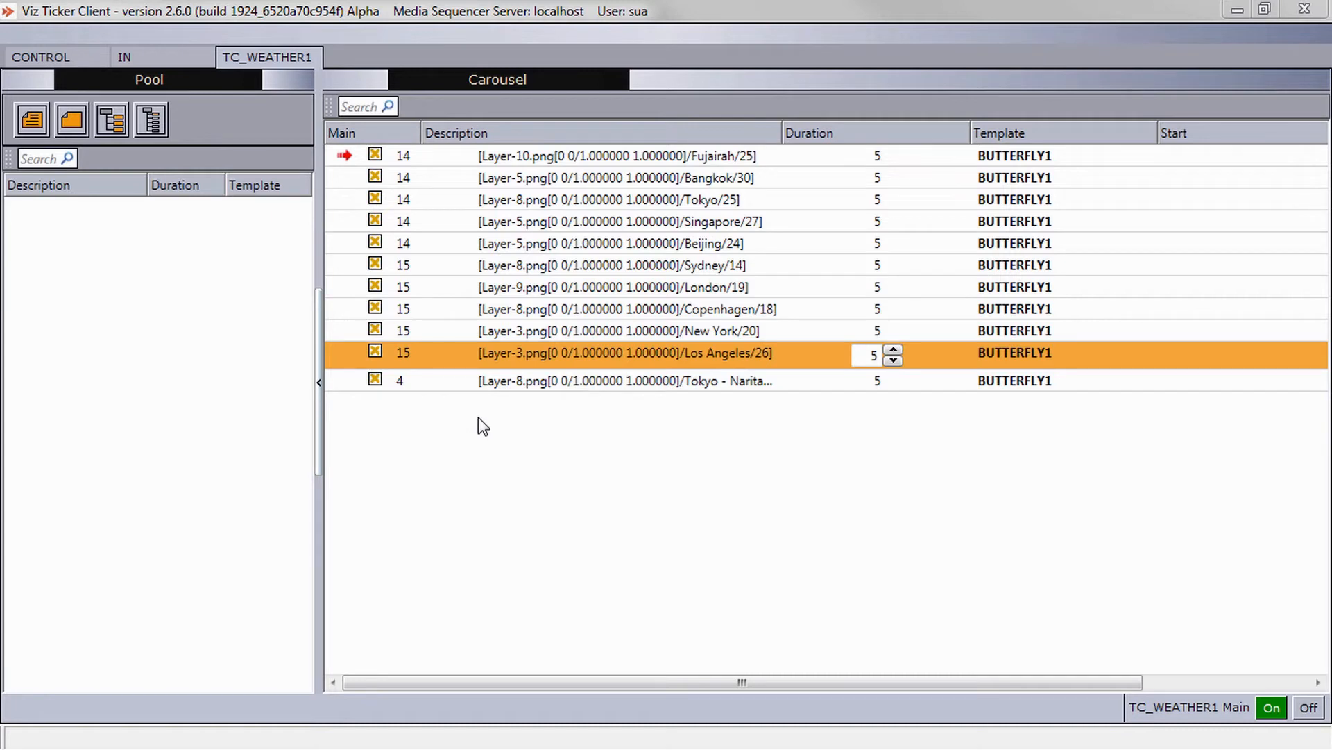
Reopen the Tokyo - Narita Airport message, reset its item values to the feed's originals, and save it.
{"action": "double_click", "coordinate": [476, 381]}
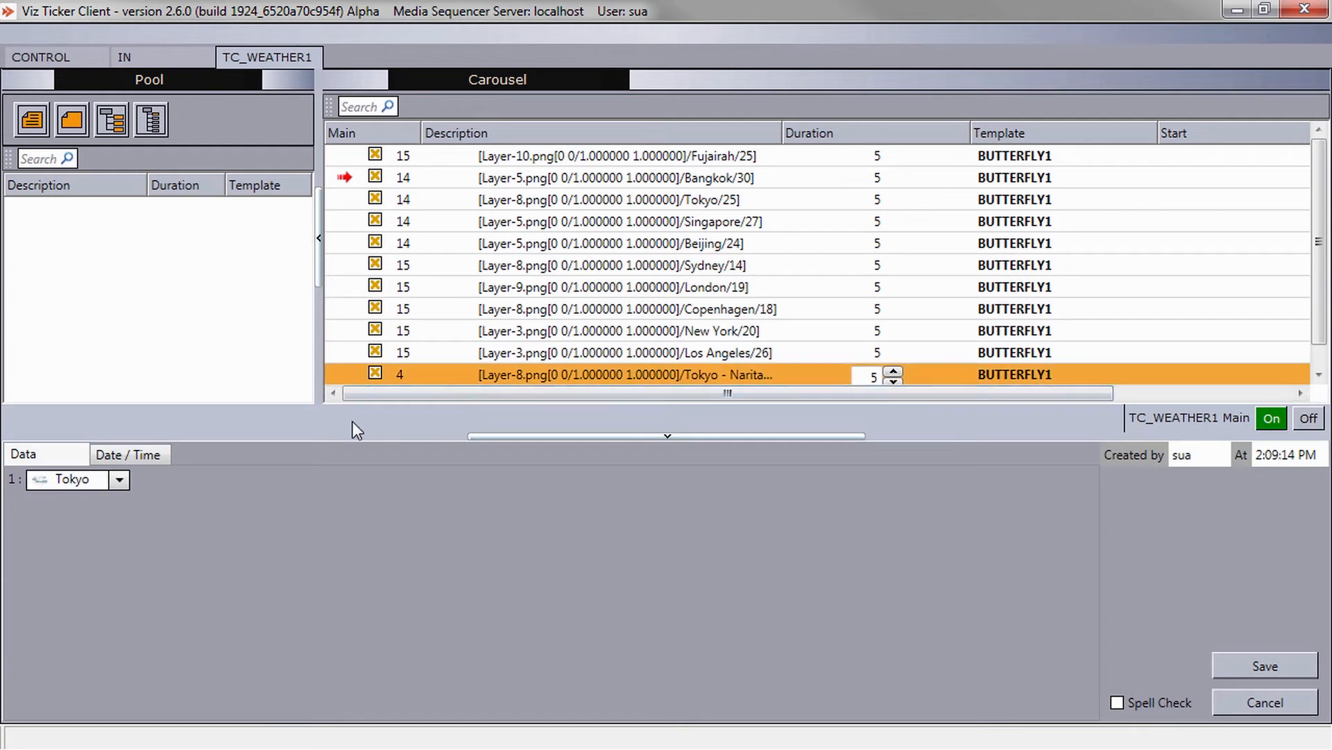
{"action": "left_click", "coordinate": [119, 479]}
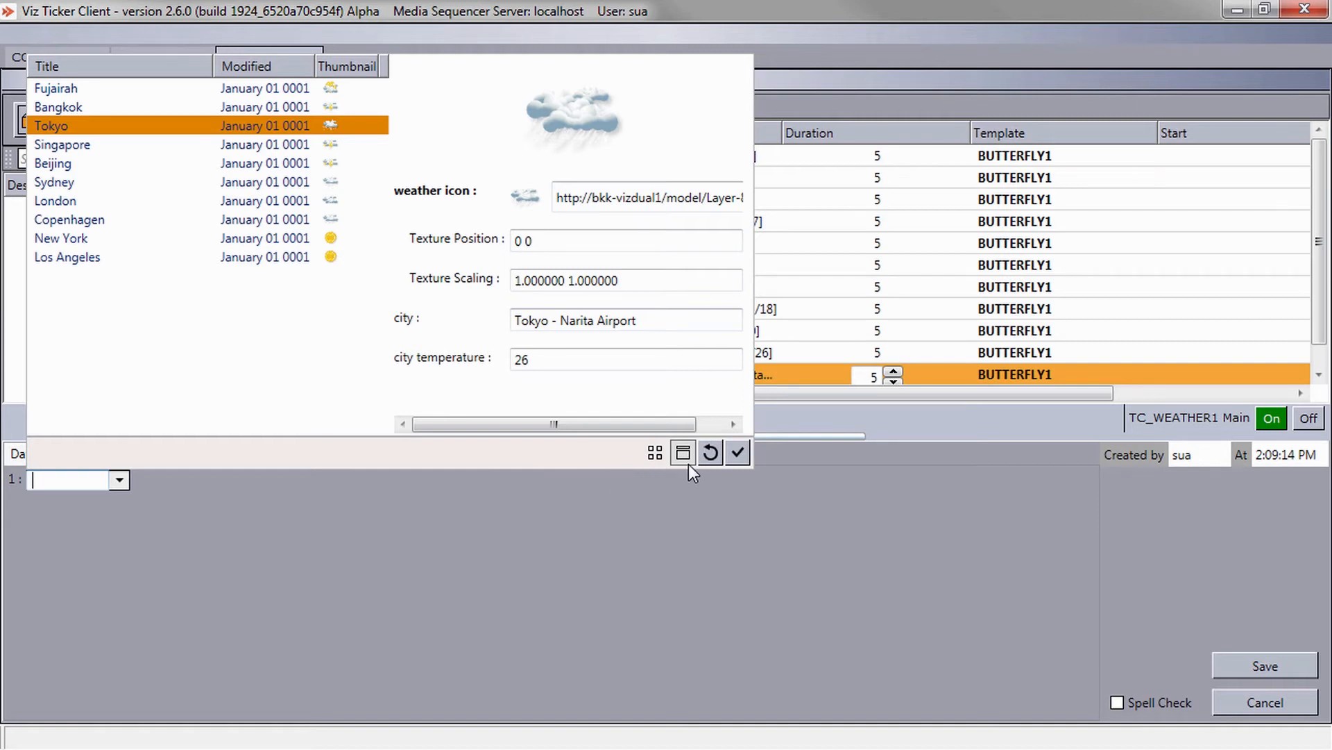
{"action": "left_click", "coordinate": [709, 457]}
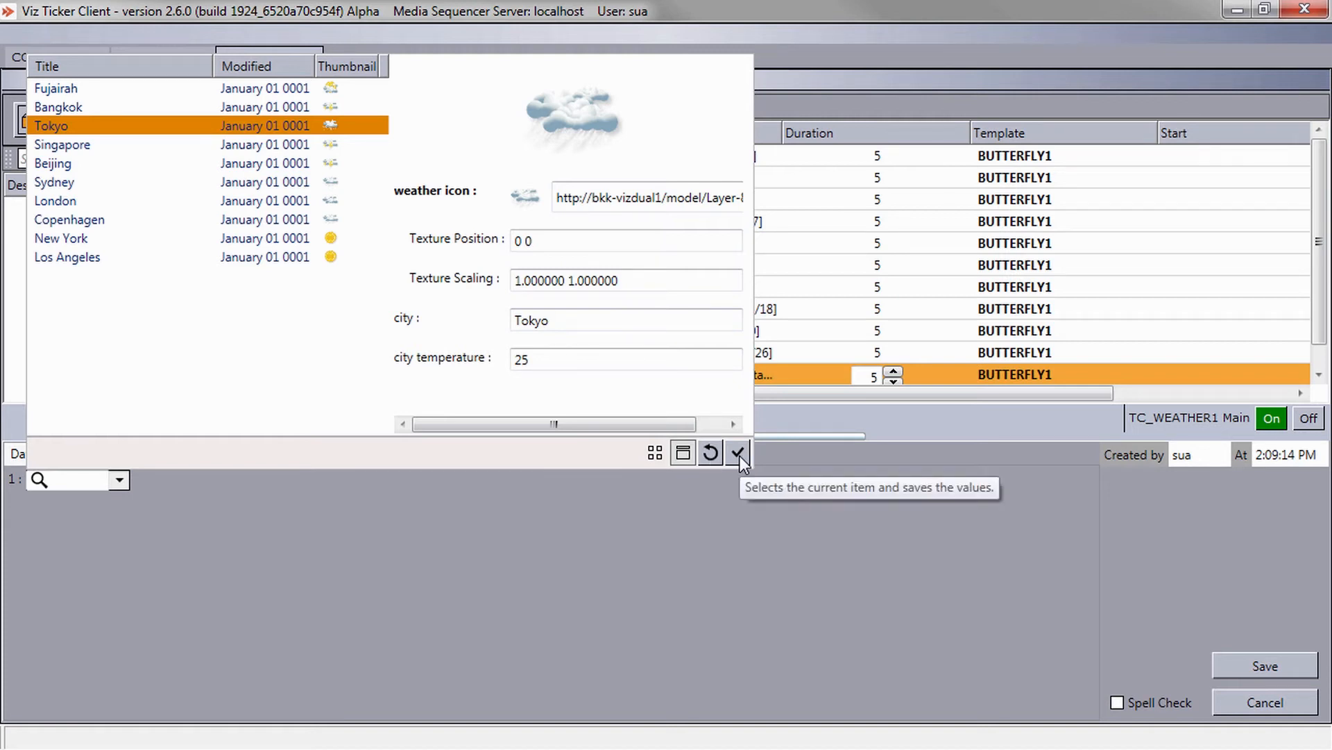
{"action": "left_click", "coordinate": [738, 453]}
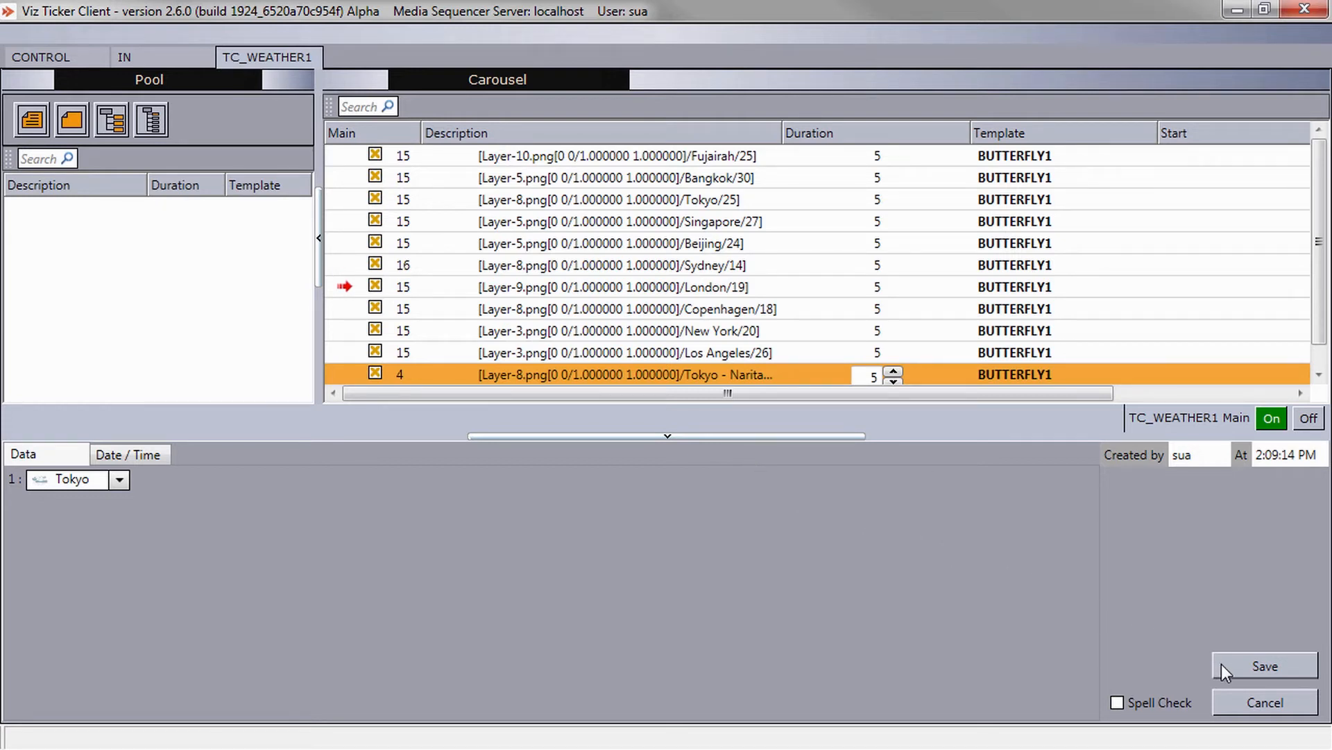
{"action": "left_click", "coordinate": [1222, 663]}
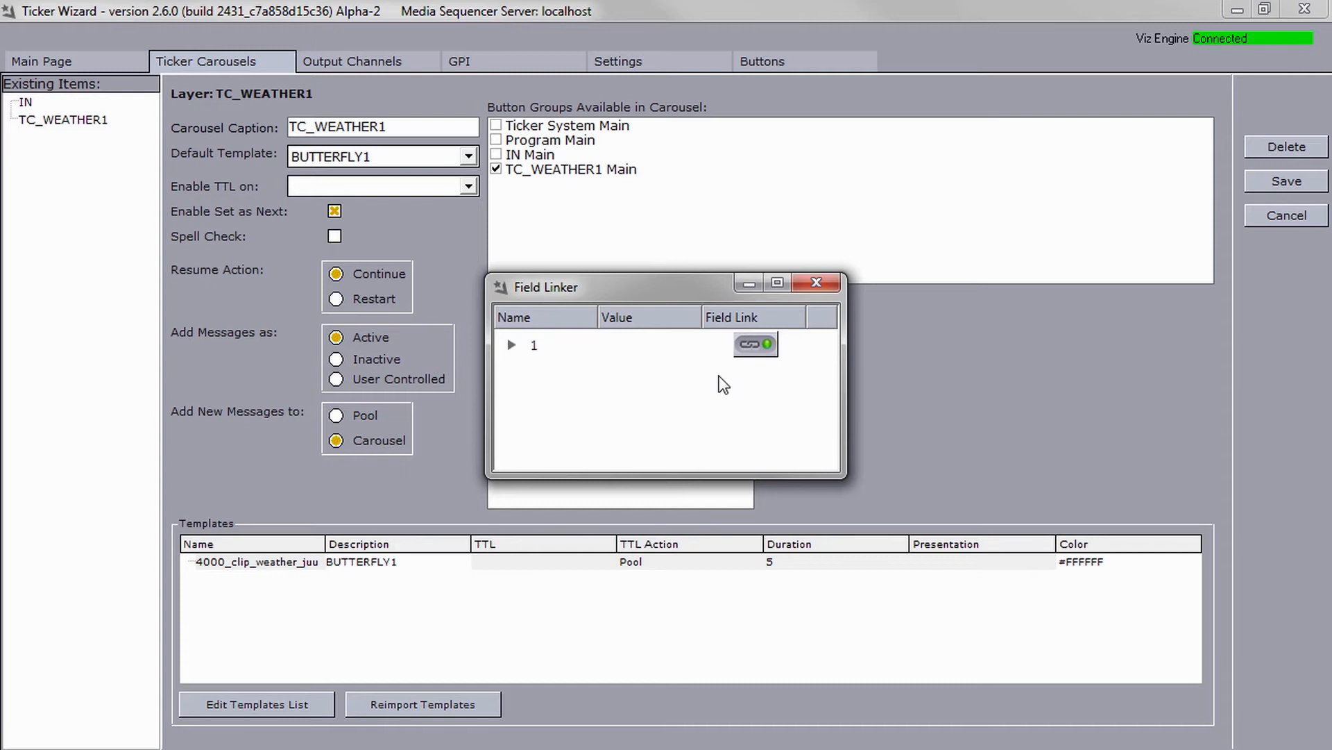
Reopen field 1's feed link, turn off structured content, and save the link.
{"action": "left_click", "coordinate": [758, 347]}
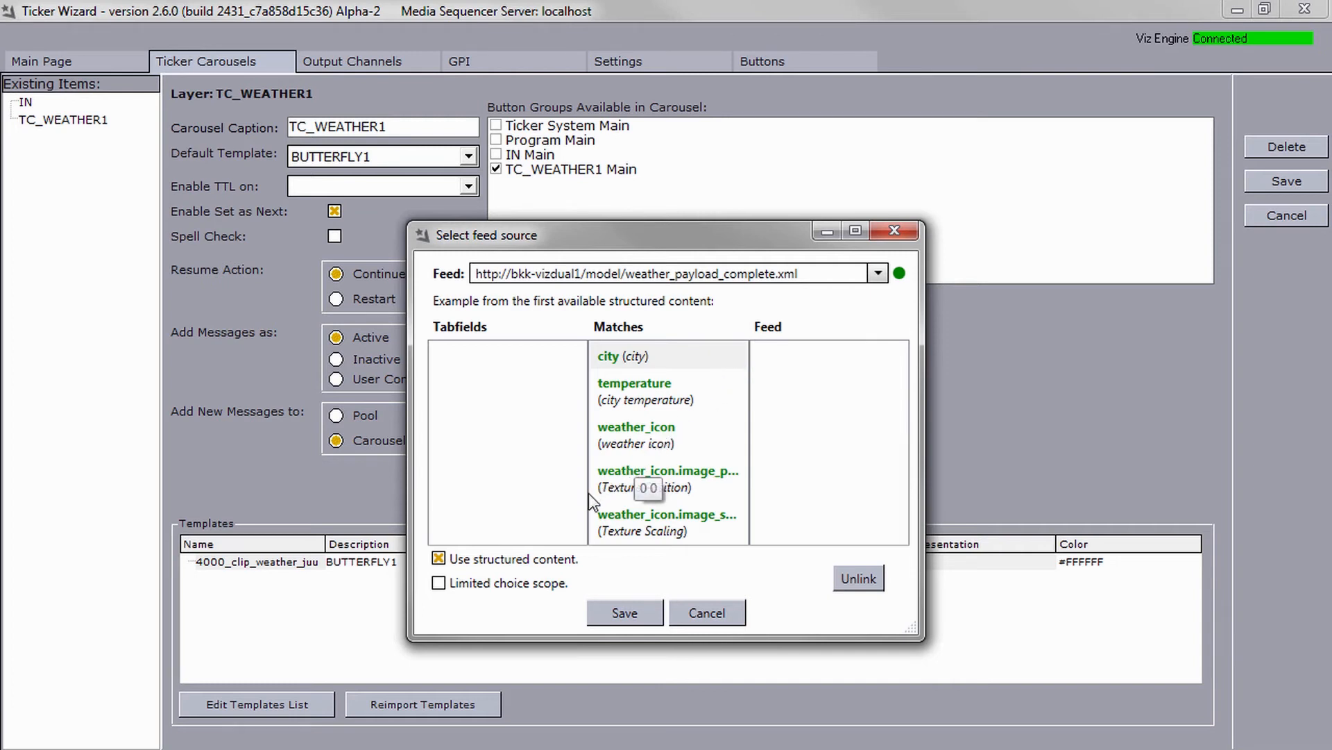
{"action": "left_click", "coordinate": [484, 581]}
{"action": "left_click", "coordinate": [610, 615]}
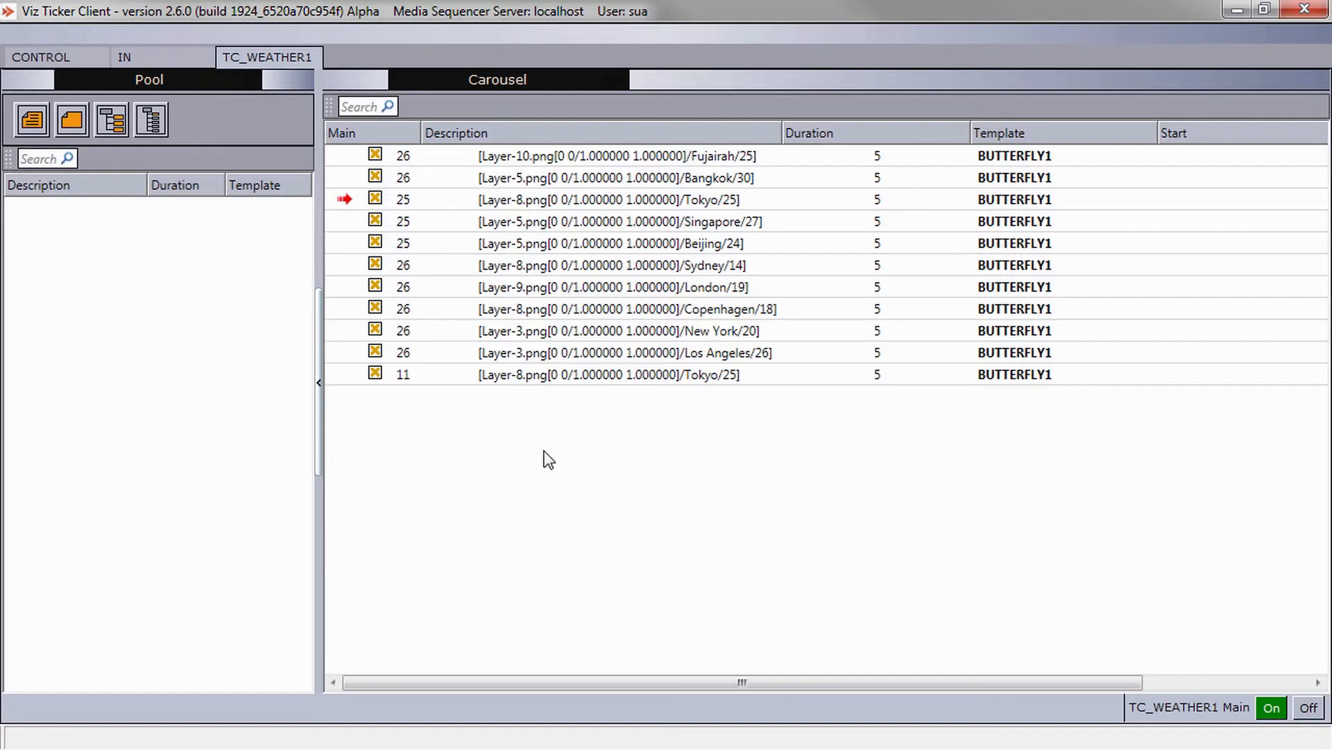
Open the Tokyo message's feed item list and sort it by title.
{"action": "double_click", "coordinate": [548, 383]}
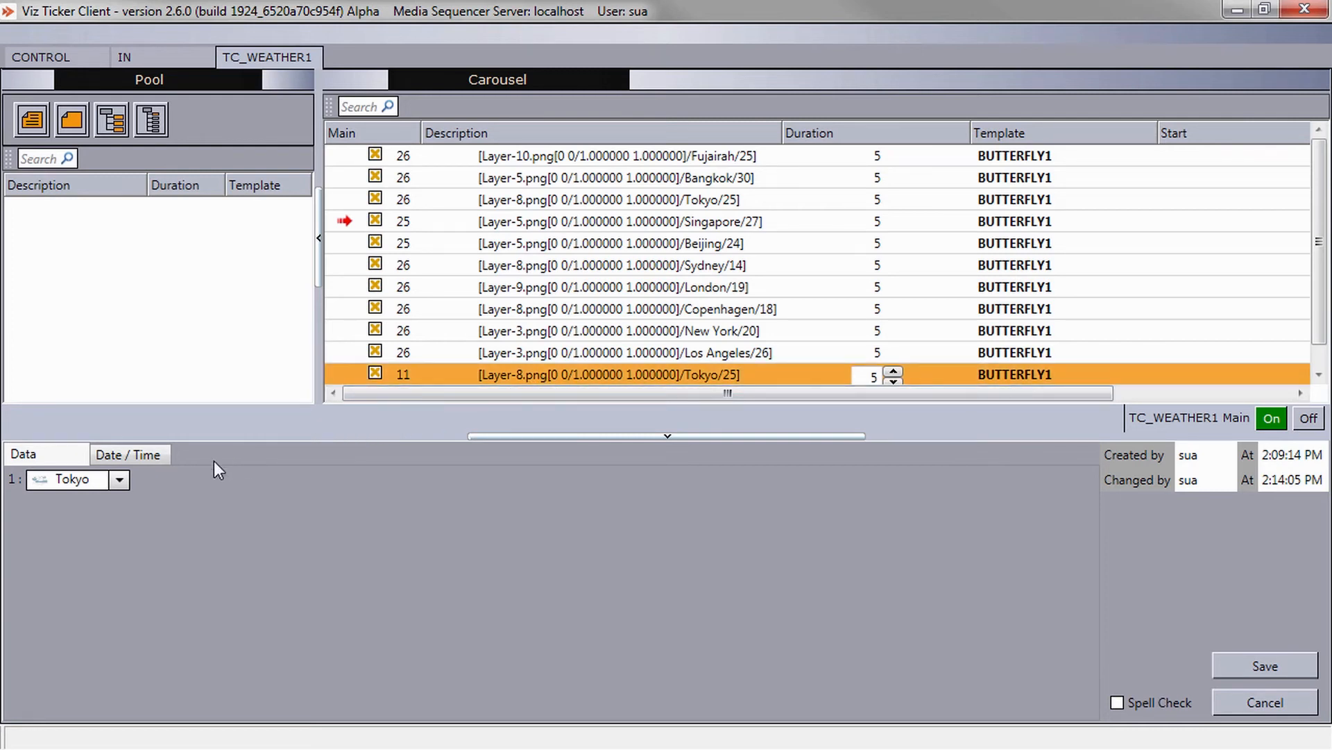
{"action": "left_click", "coordinate": [119, 479]}
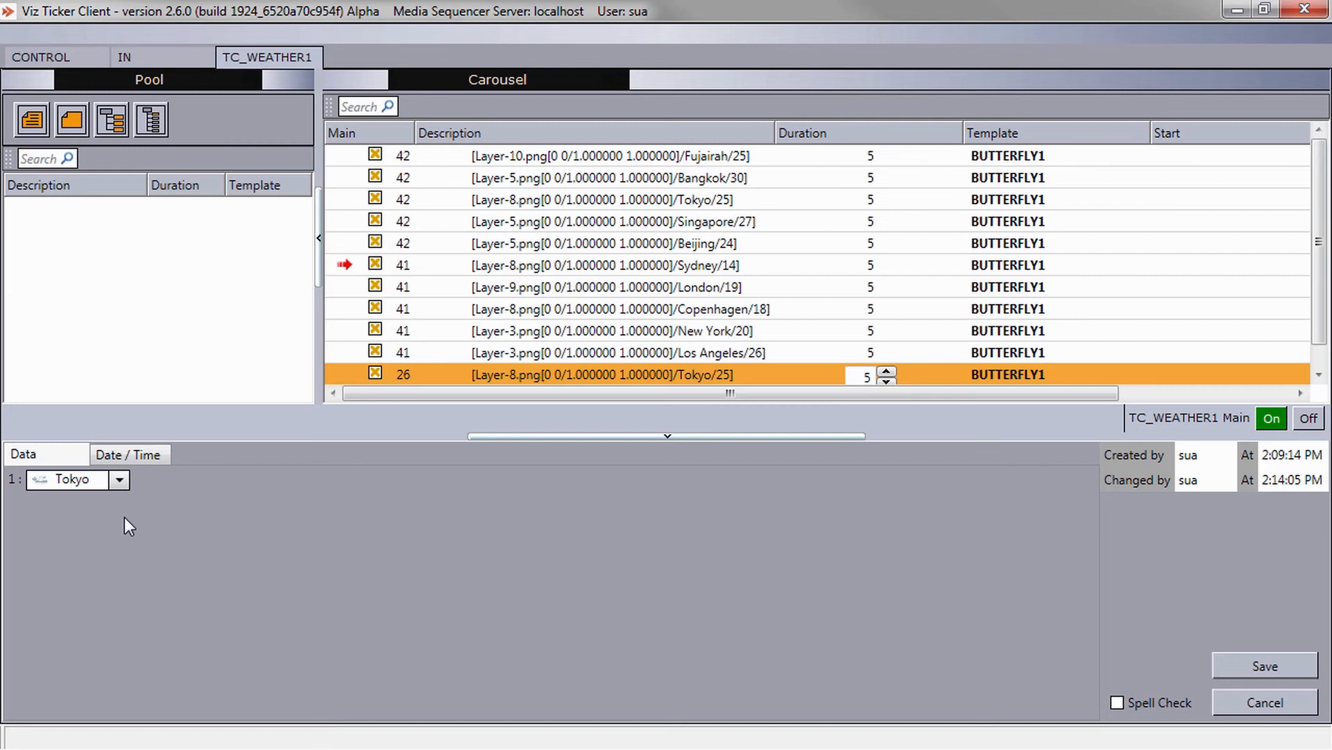
{"action": "left_click", "coordinate": [119, 481]}
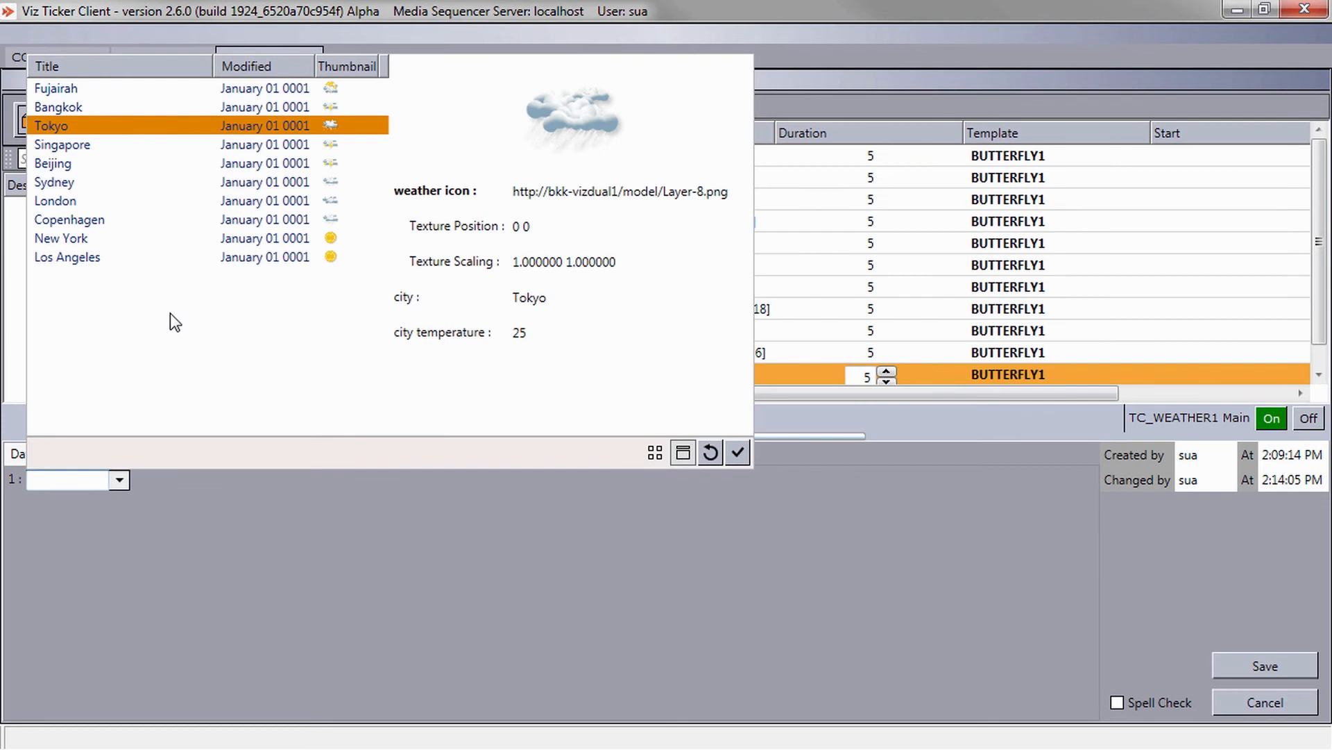
{"action": "right_click", "coordinate": [194, 128]}
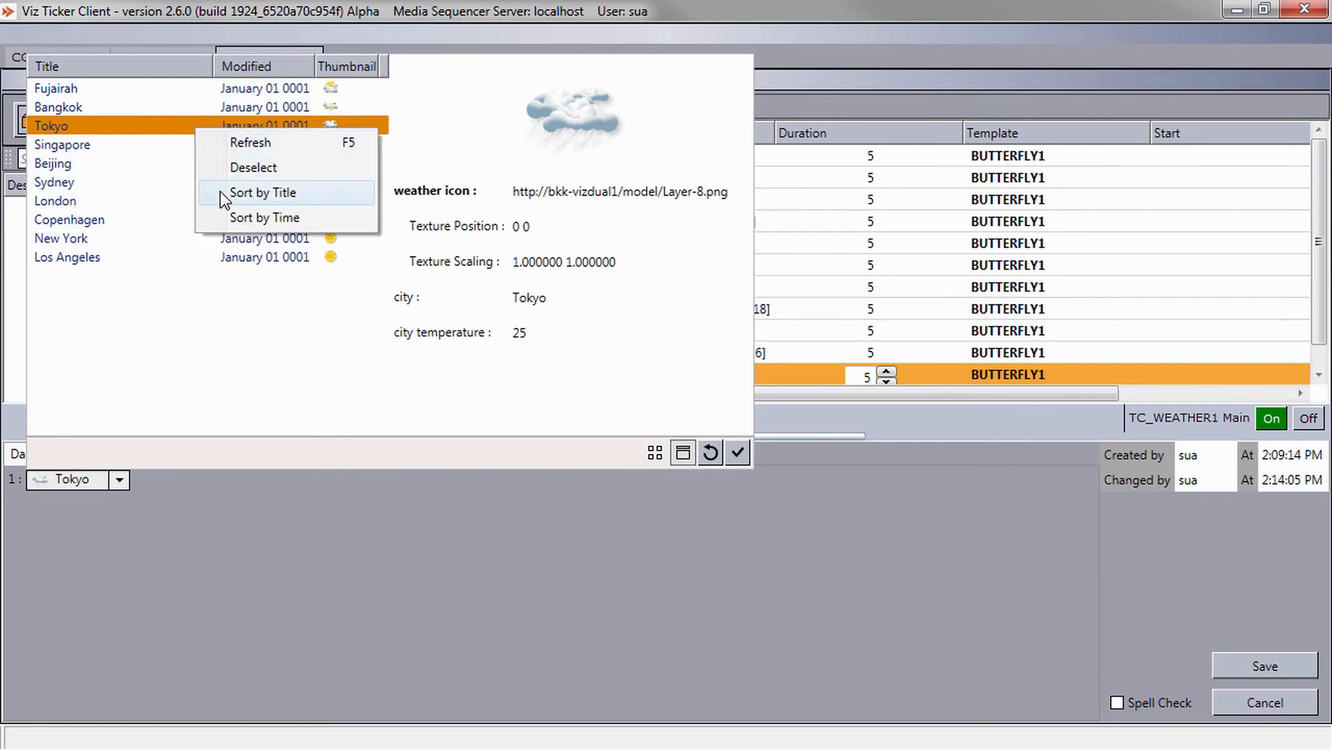
{"action": "left_click", "coordinate": [222, 197]}
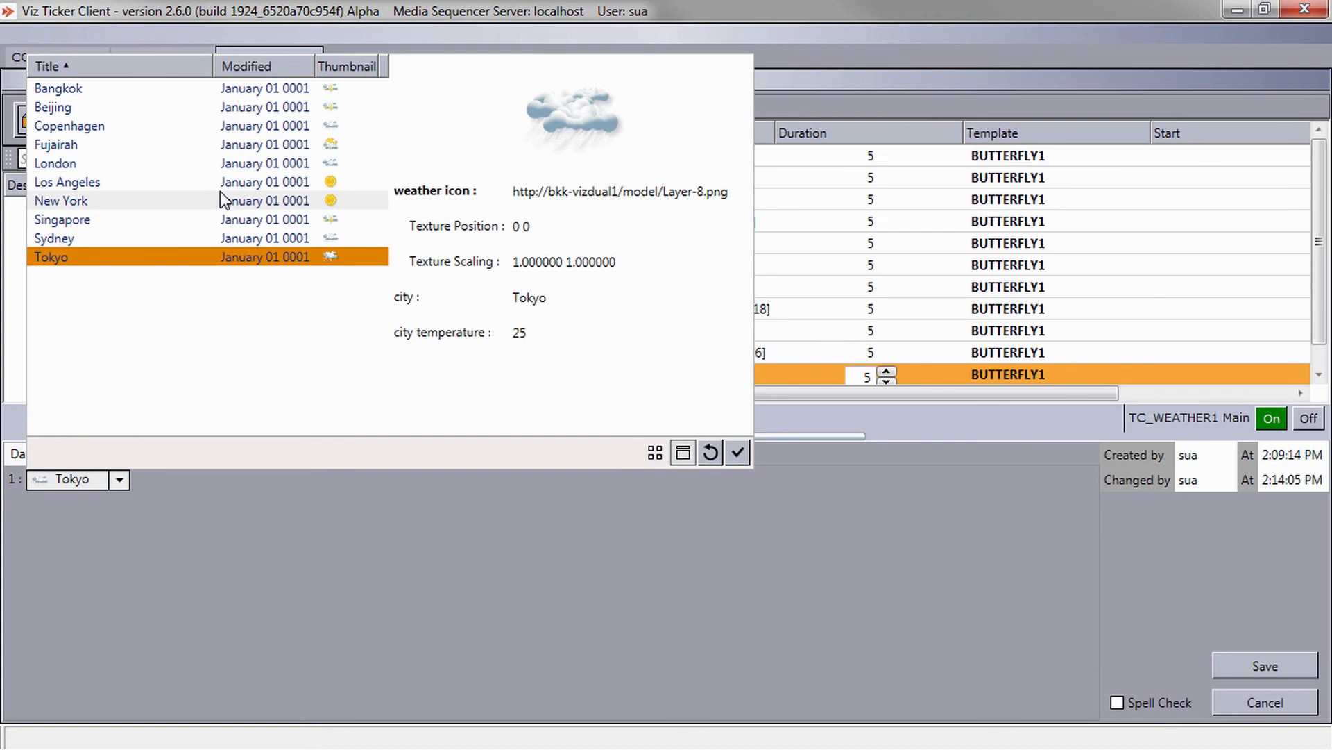
Sort the feed item list in descending order by time, then refresh it.
{"action": "right_click", "coordinate": [220, 192]}
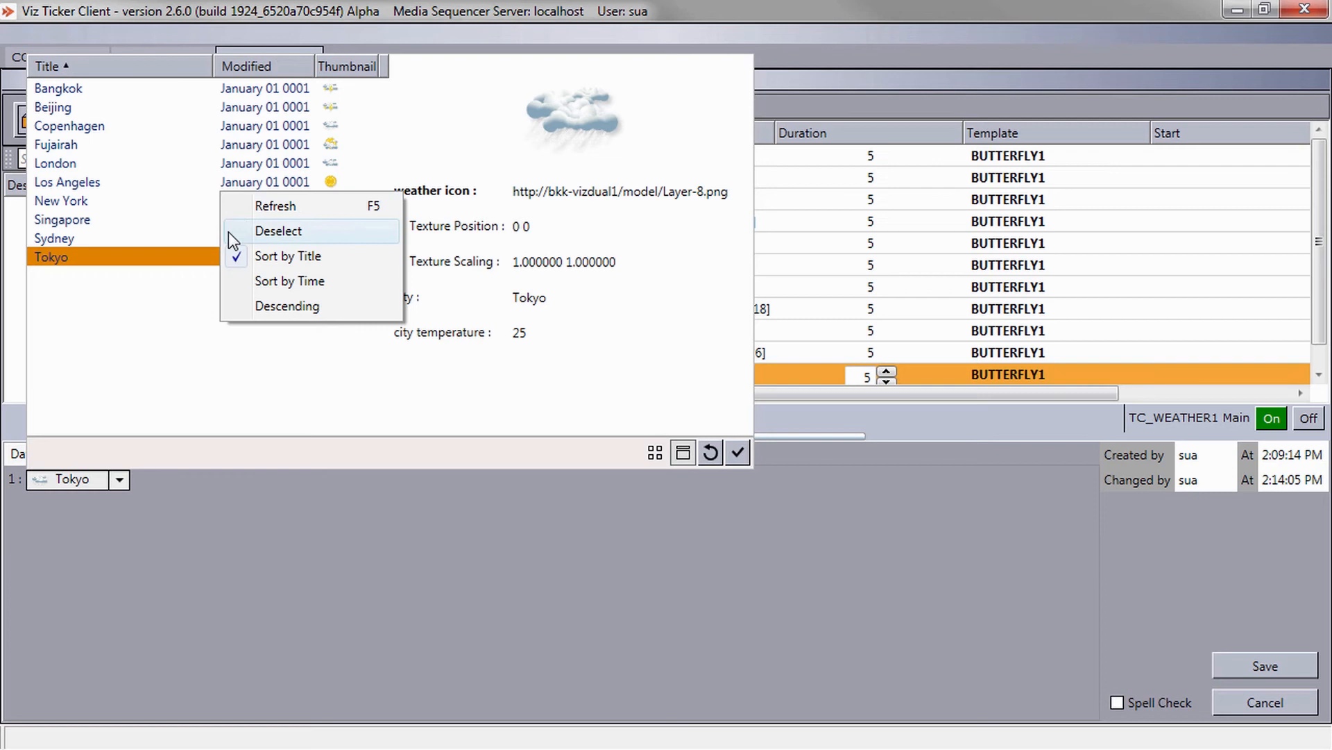
{"action": "left_click", "coordinate": [236, 309]}
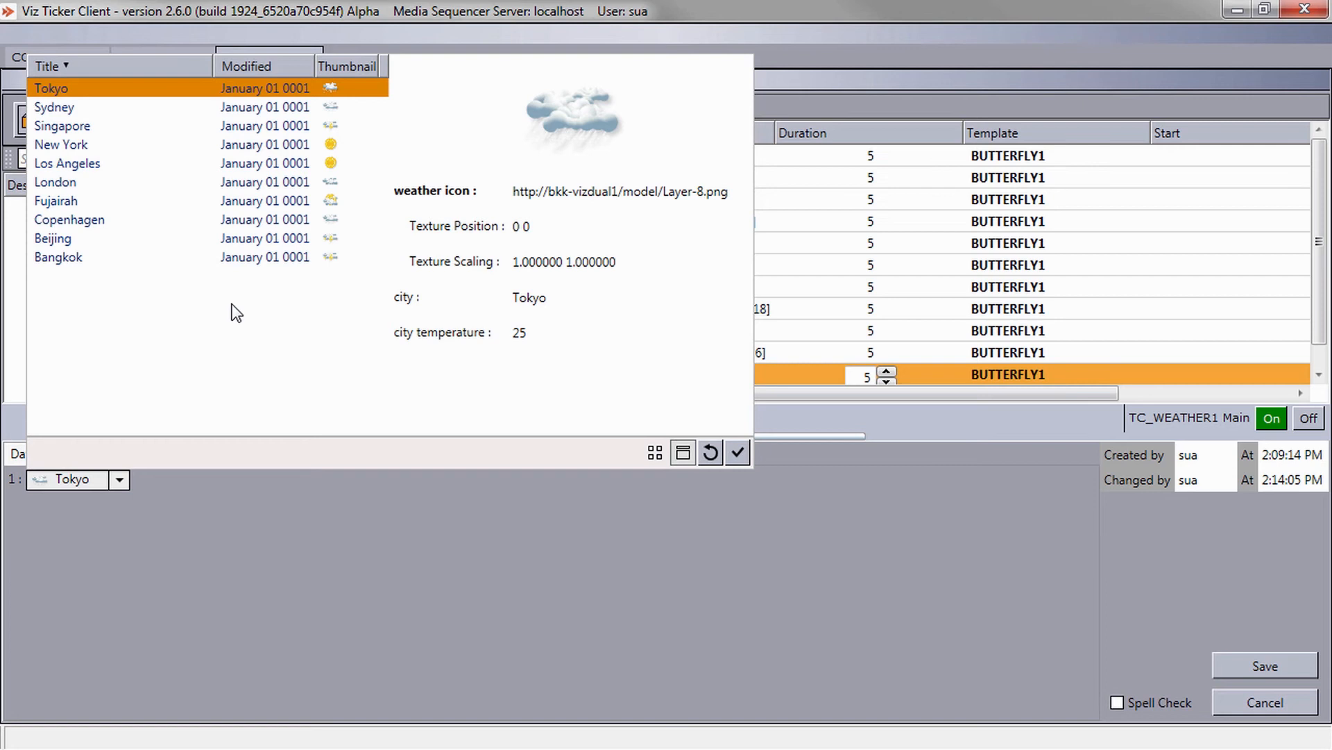
{"action": "right_click", "coordinate": [233, 306]}
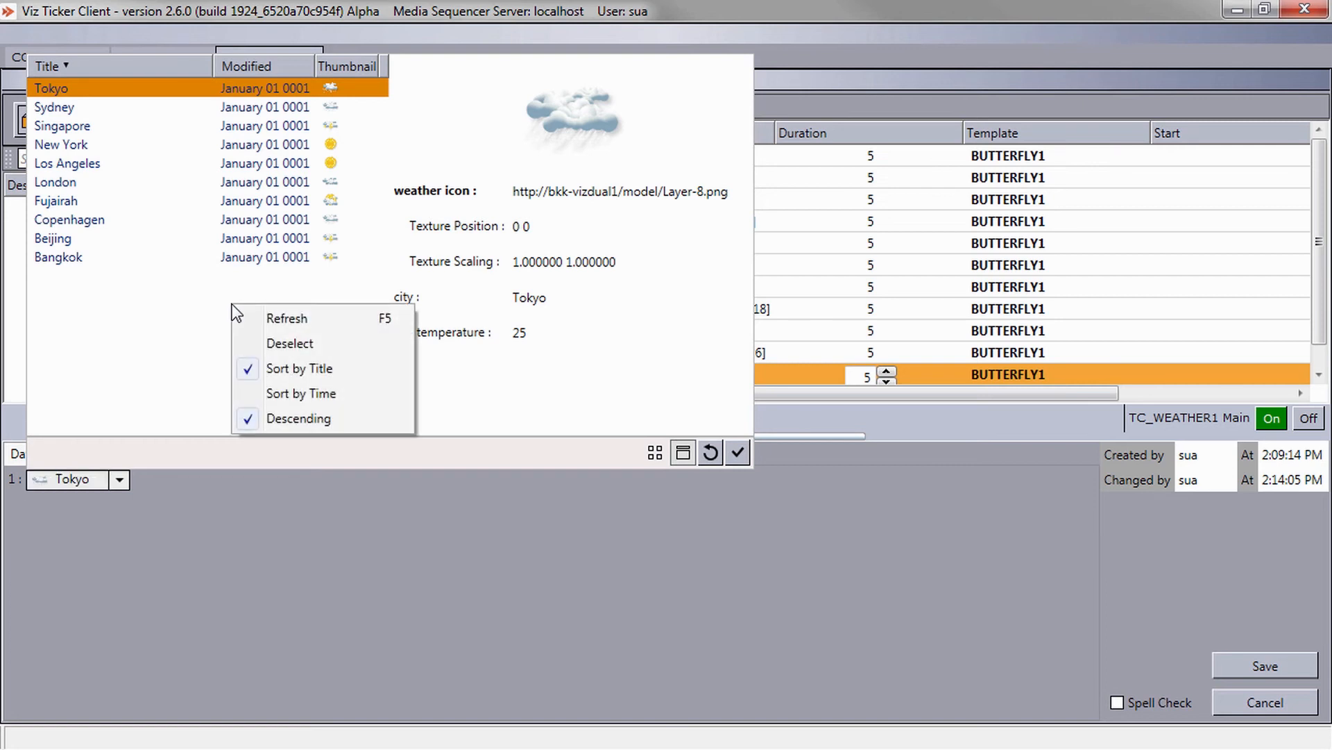
{"action": "left_click", "coordinate": [244, 395]}
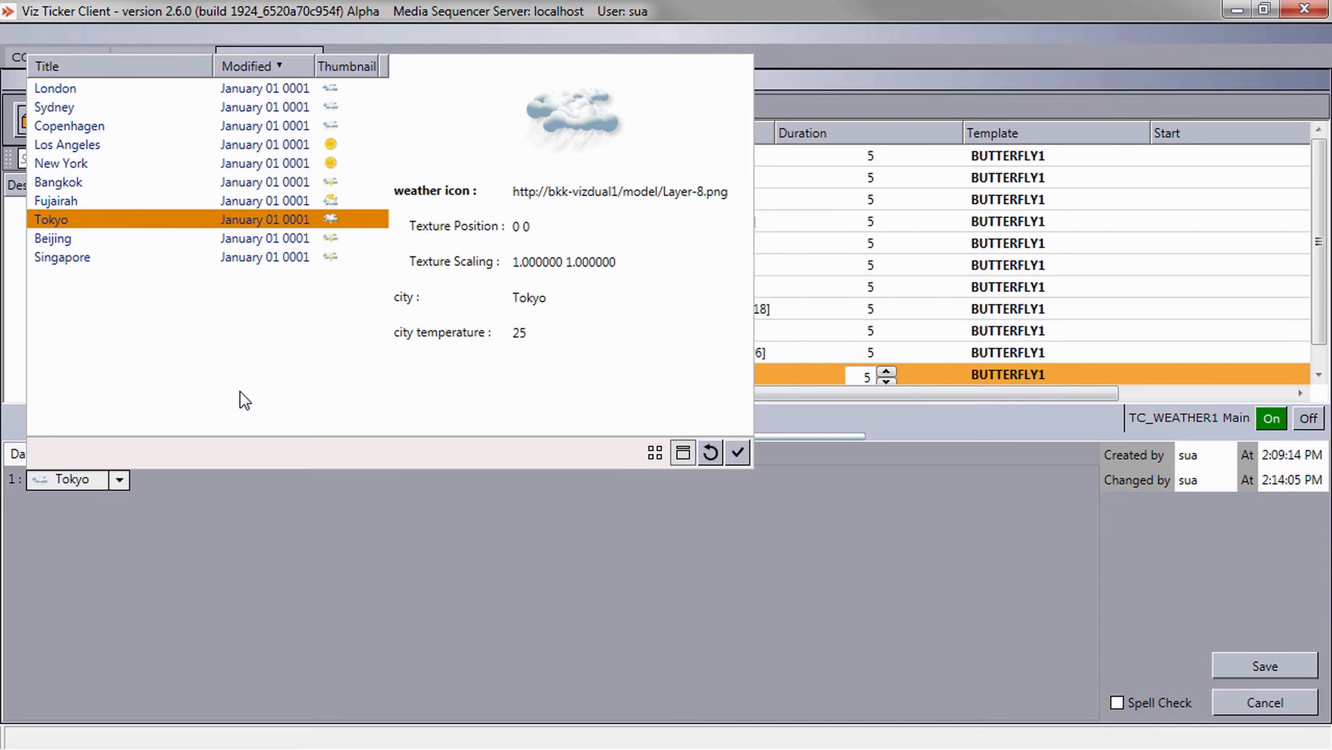
{"action": "right_click", "coordinate": [244, 399]}
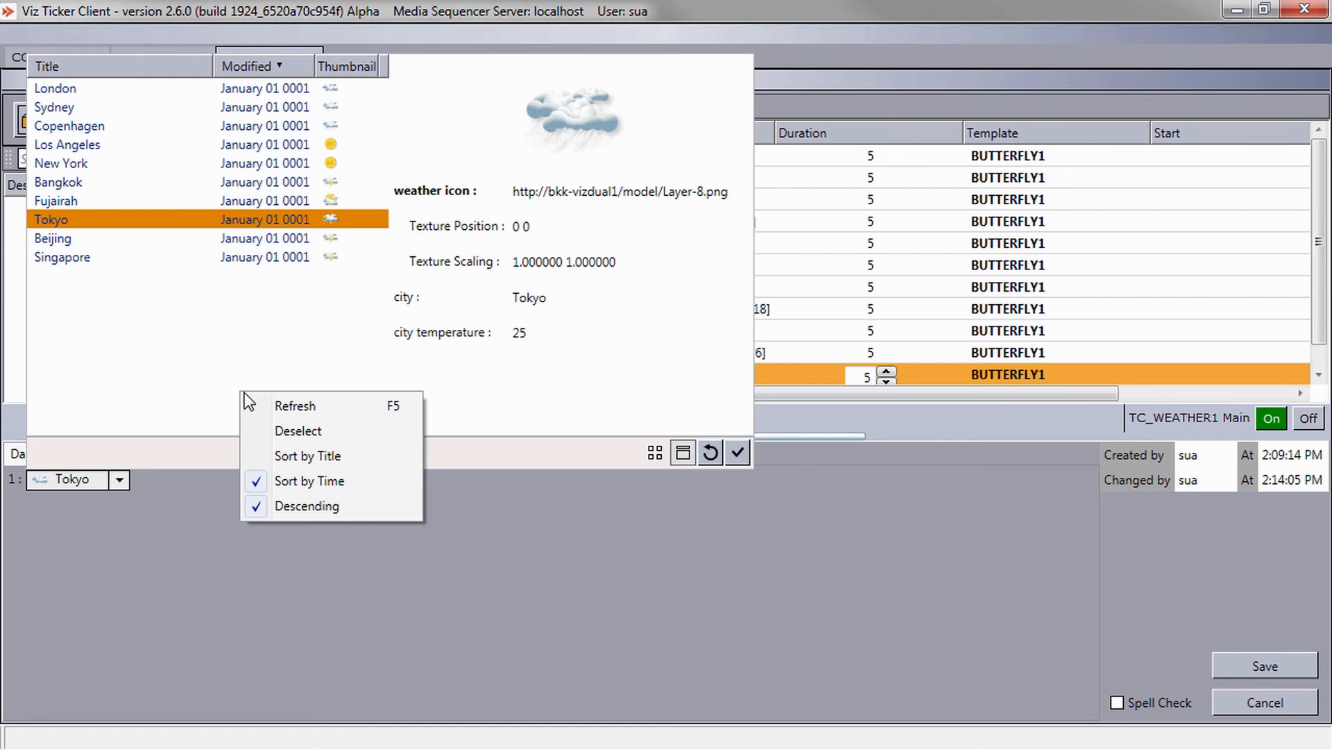
{"action": "left_click", "coordinate": [252, 400]}
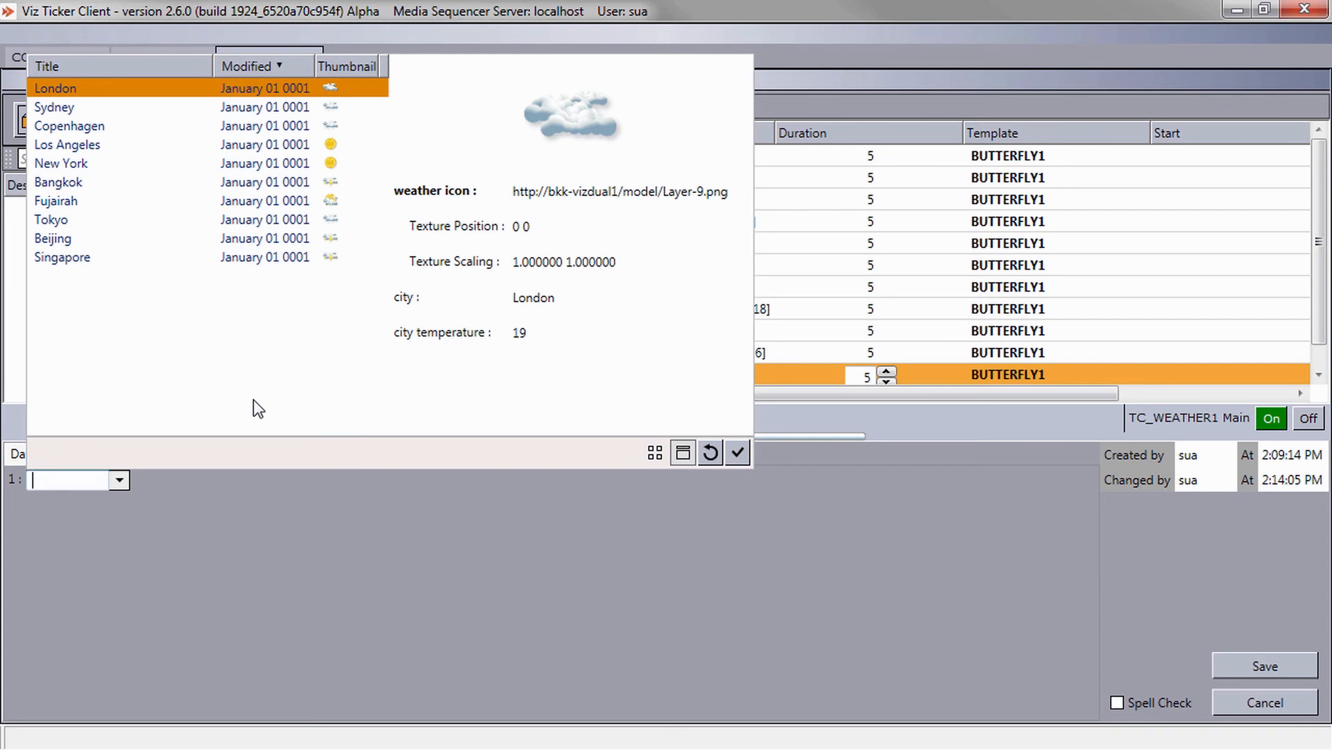
Deselect the currently selected feed item so field 1 no longer holds a city.
{"action": "right_click", "coordinate": [252, 398]}
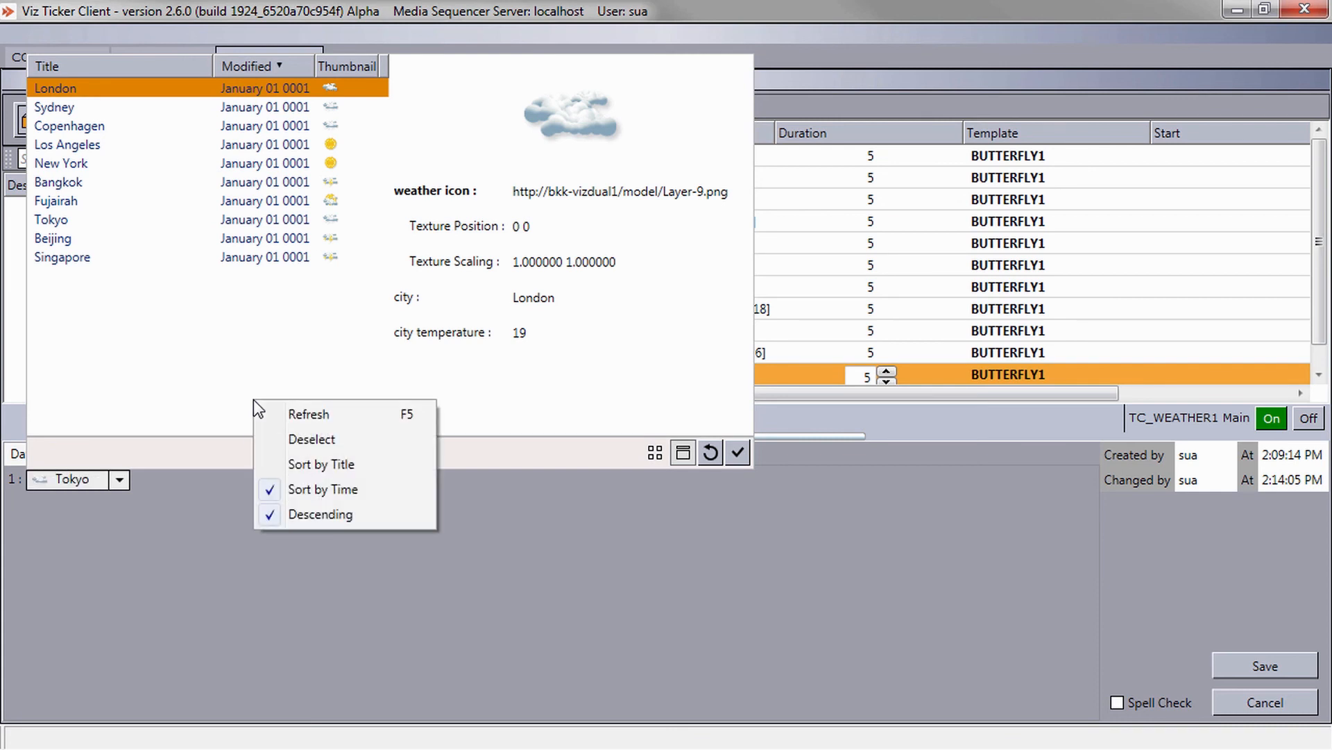
{"action": "left_click", "coordinate": [265, 437]}
{"action": "left_click", "coordinate": [120, 481]}
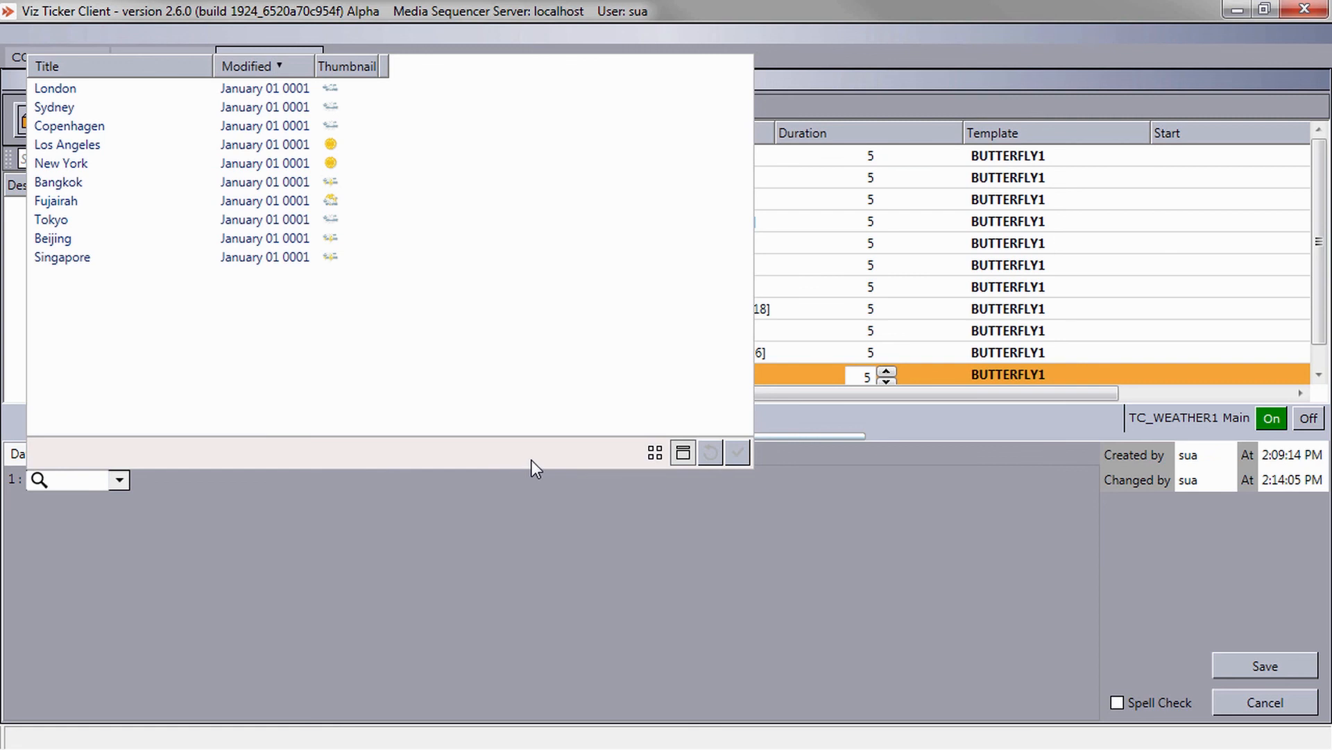
Switch the feed item list to thumbnail view and reduce the thumbnail size.
{"action": "left_click", "coordinate": [655, 456]}
{"action": "right_click", "coordinate": [281, 372]}
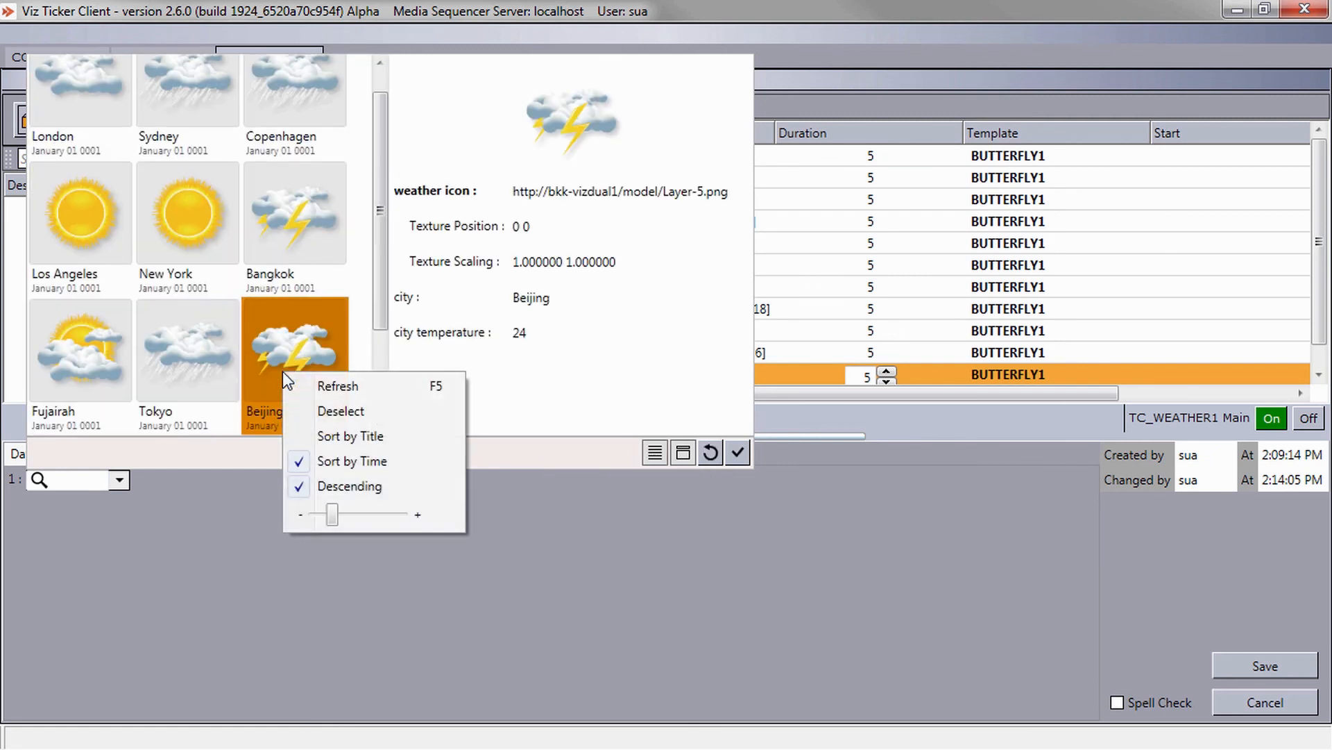
{"action": "mouse_move", "coordinate": [332, 514]}
{"action": "left_mouse_down"}
{"action": "mouse_move", "coordinate": [344, 518]}
{"action": "mouse_move", "coordinate": [326, 519]}
{"action": "left_mouse_up"}
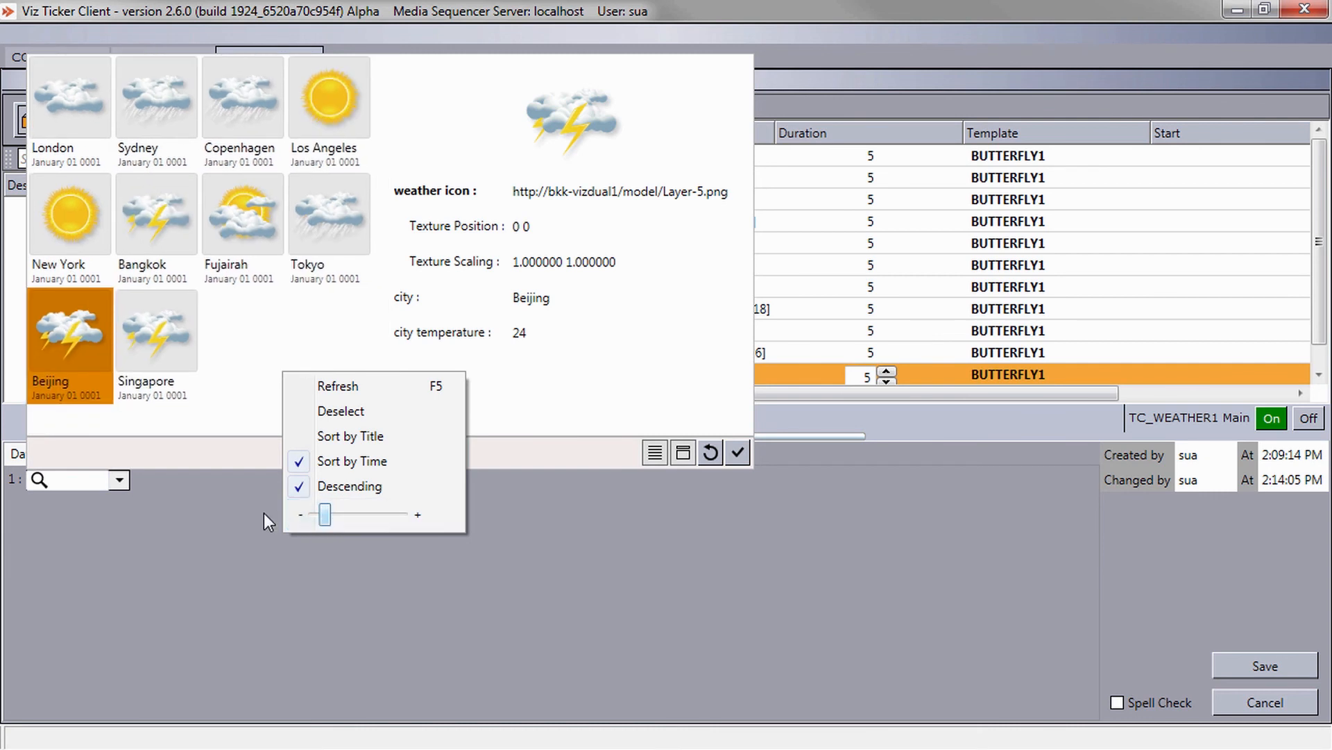
Search field 1's feed items by entering "s".
{"action": "left_click", "coordinate": [89, 479]}
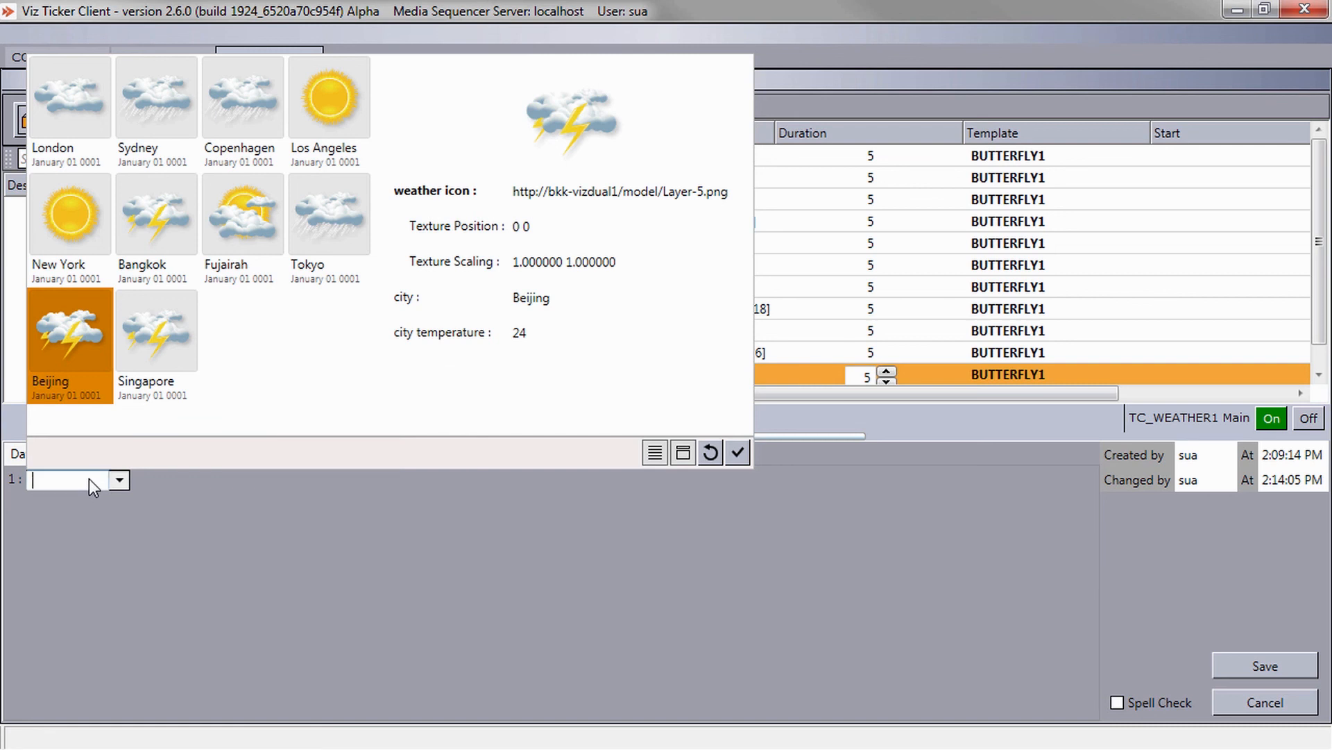
{"action": "type", "text": "s"}
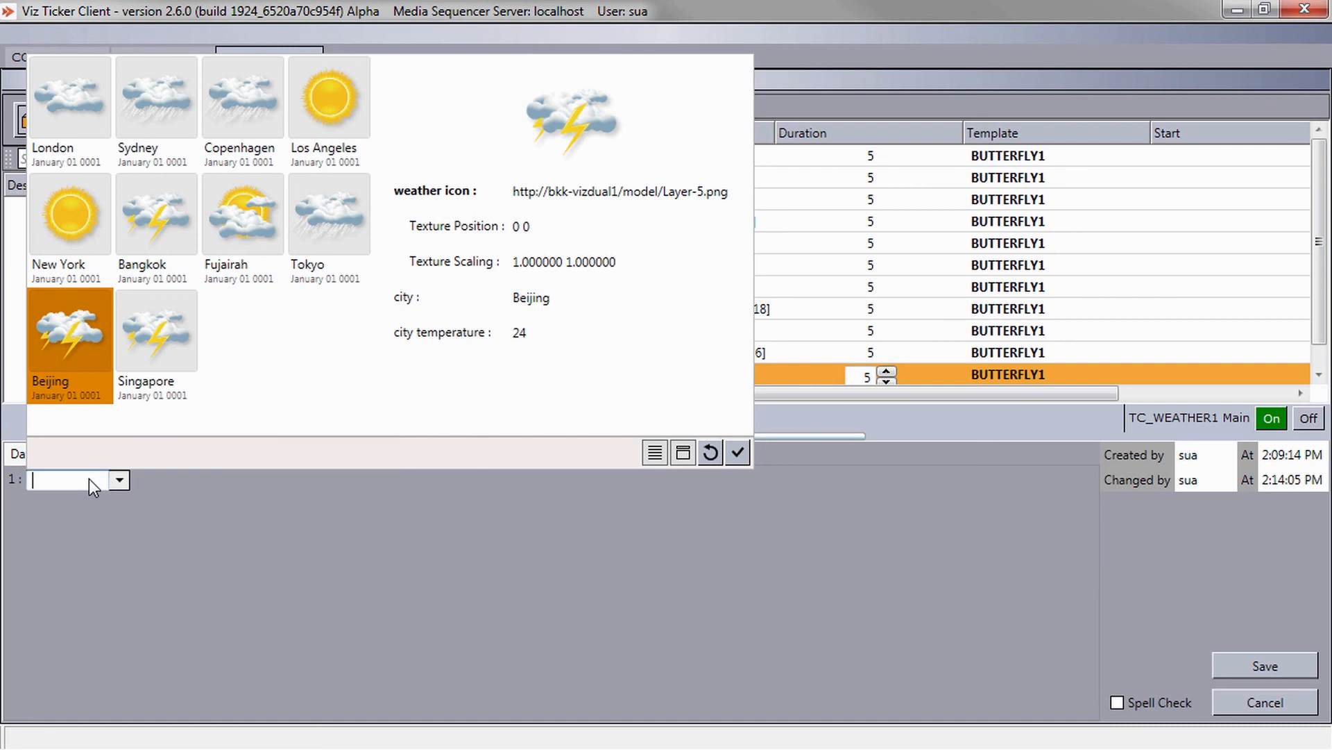